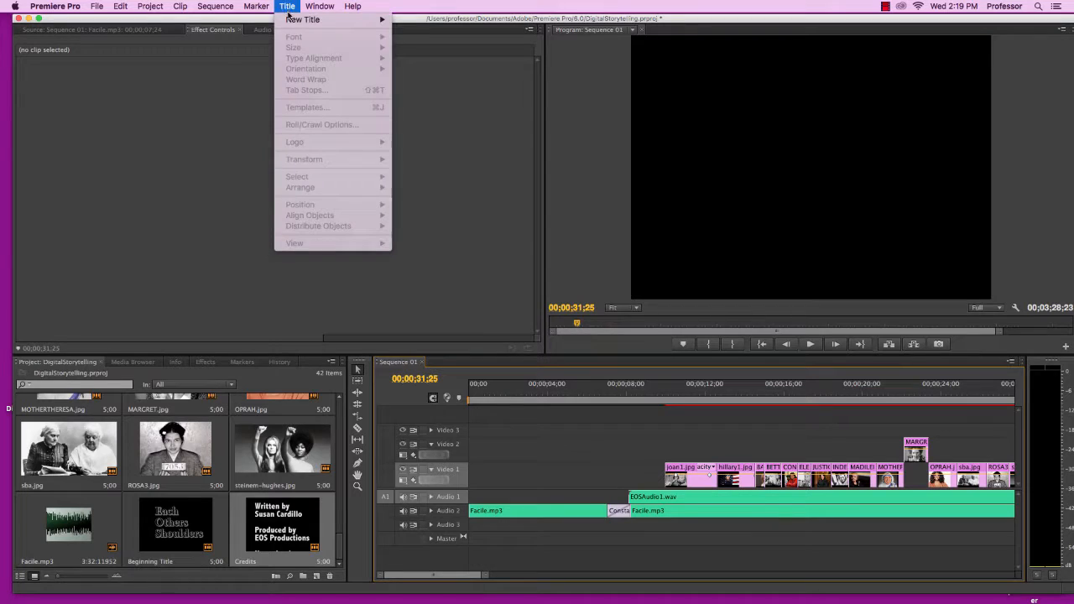
Create a new default still title named Opening Title
mouse_move(298, 20)
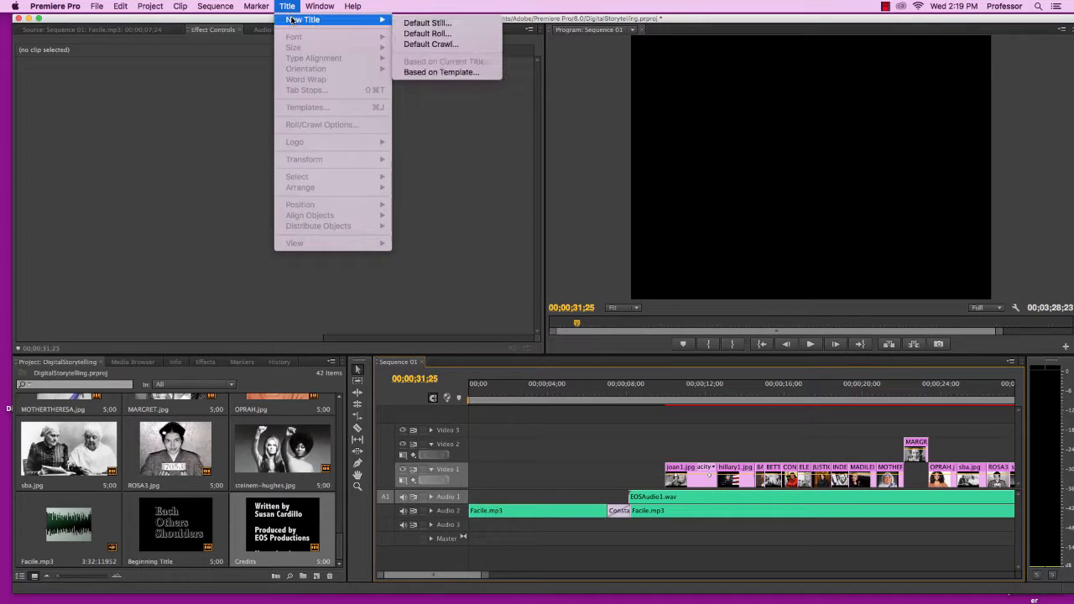
click(426, 23)
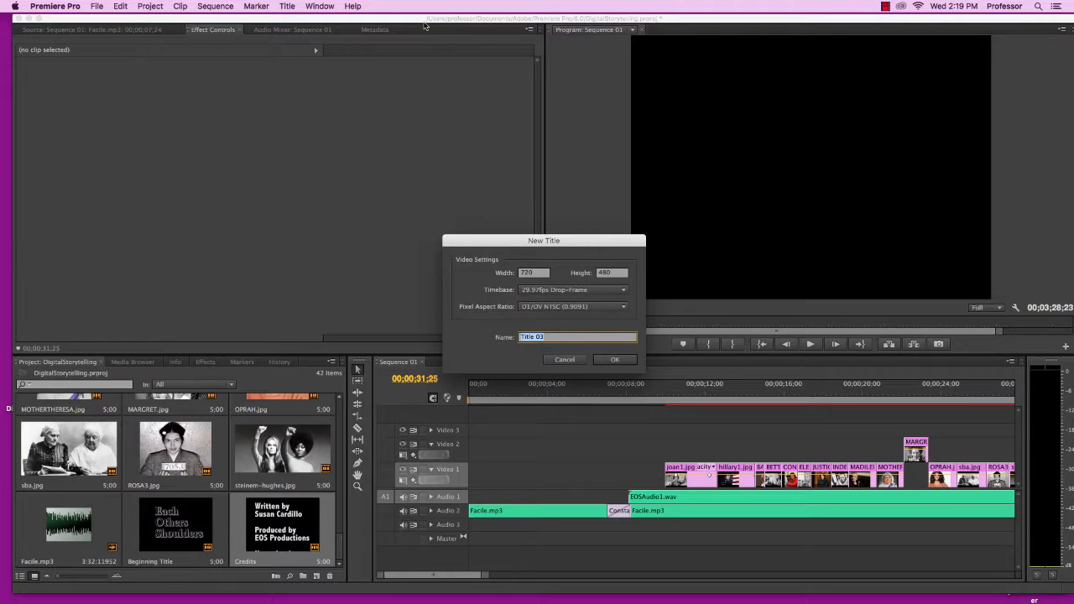
text(Opening)
click(615, 360)
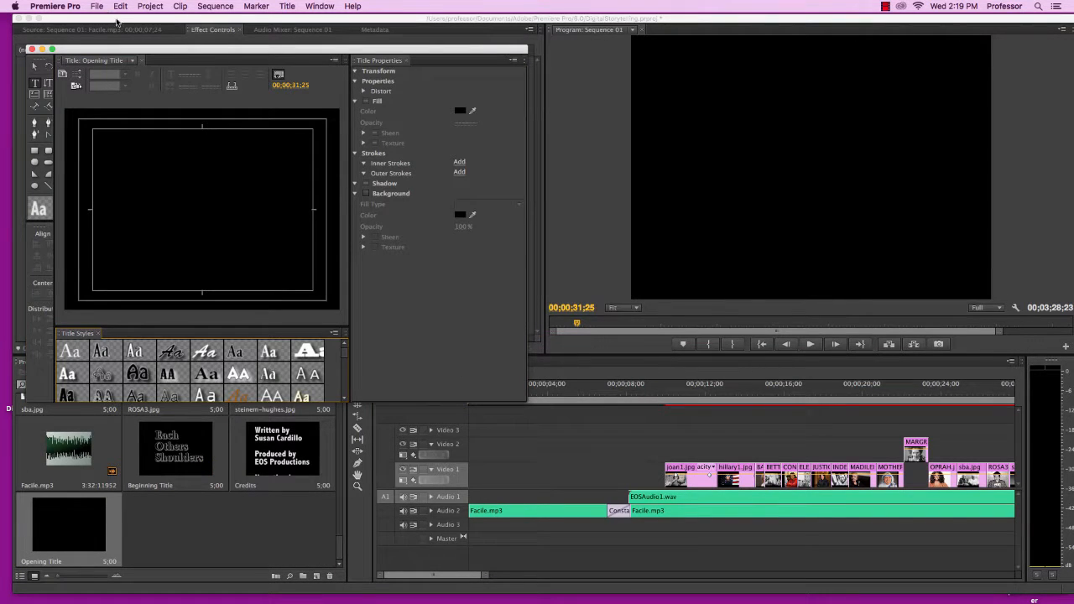
Enter the title text Each / Others / Shoulders on three lines in the title canvas
click(127, 126)
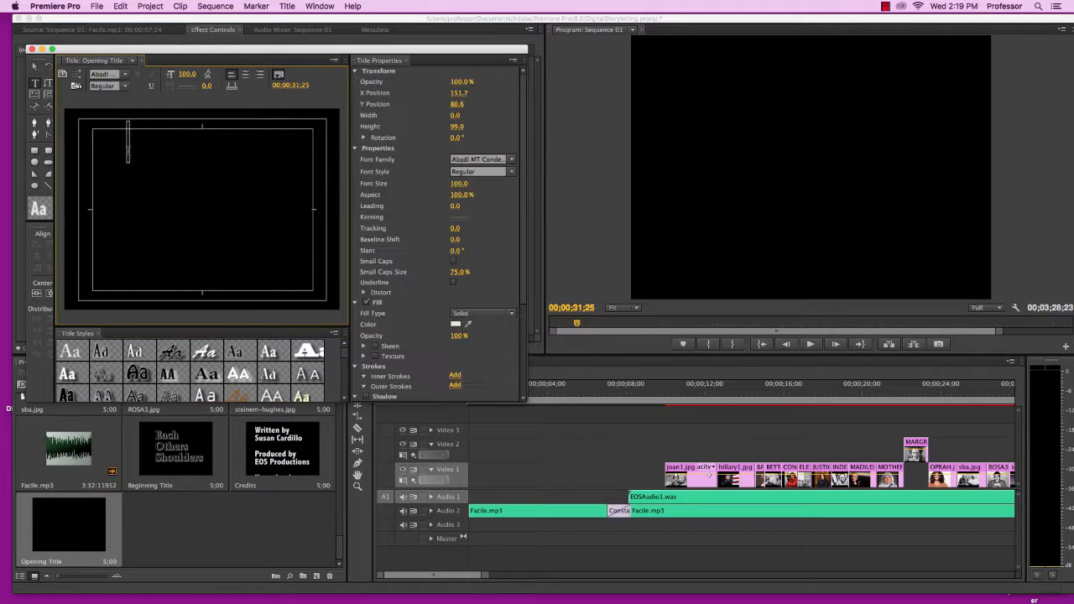
text(Eaht)
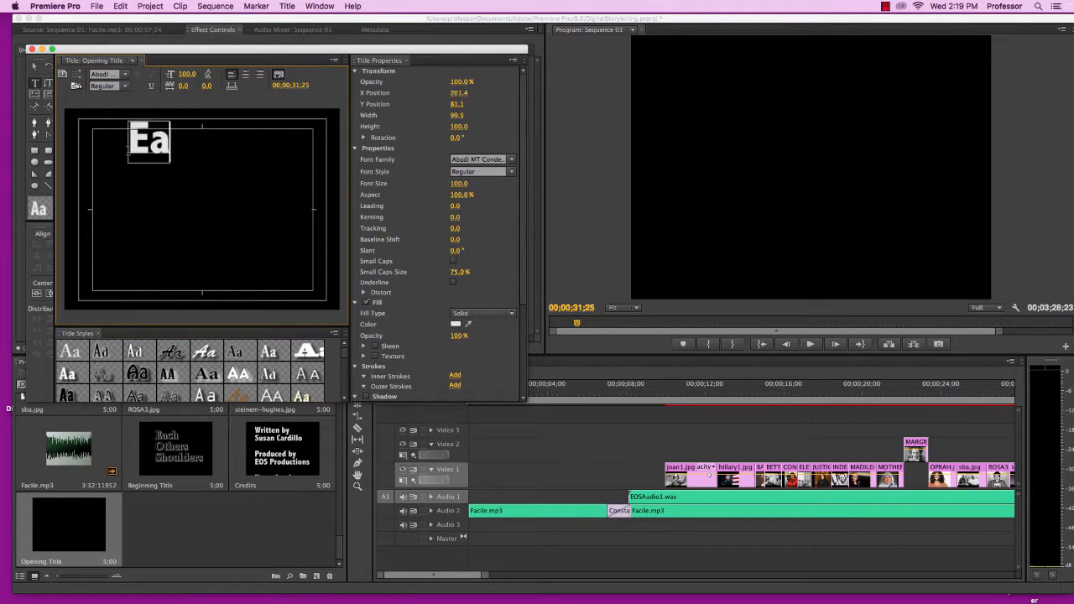
key(BackSpace)
key(BackSpace)
text(ch)
key(Return)
text(Othe)
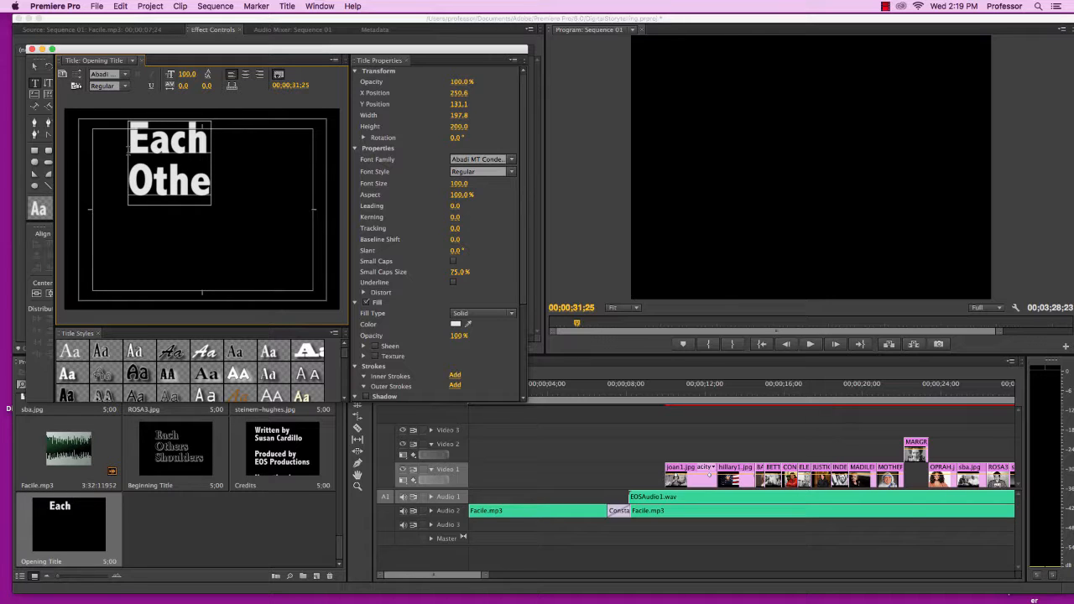
text(rs)
key(Return)
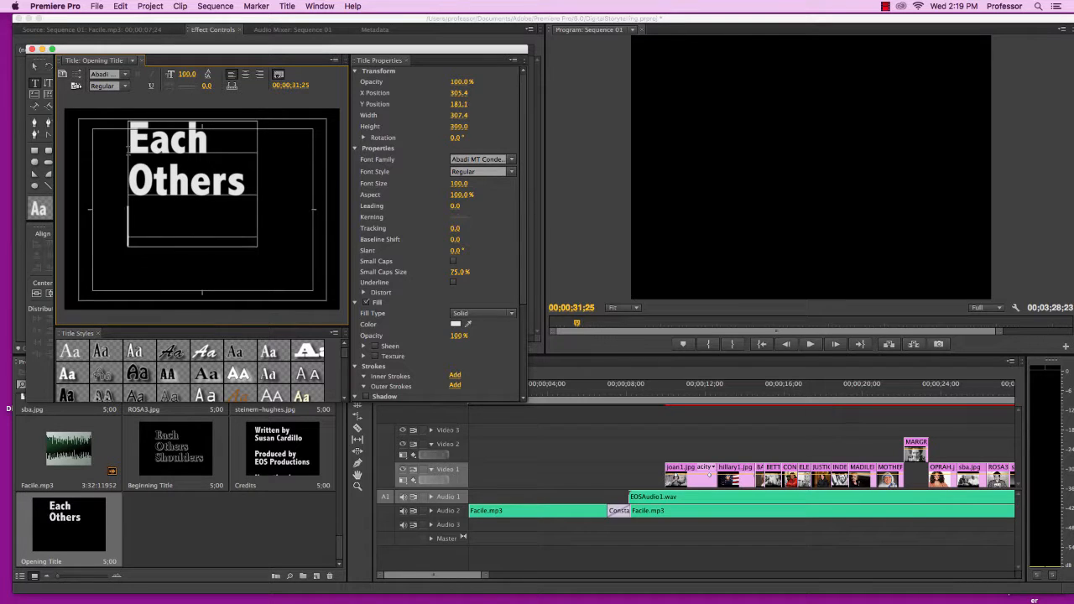
text(Shoulders)
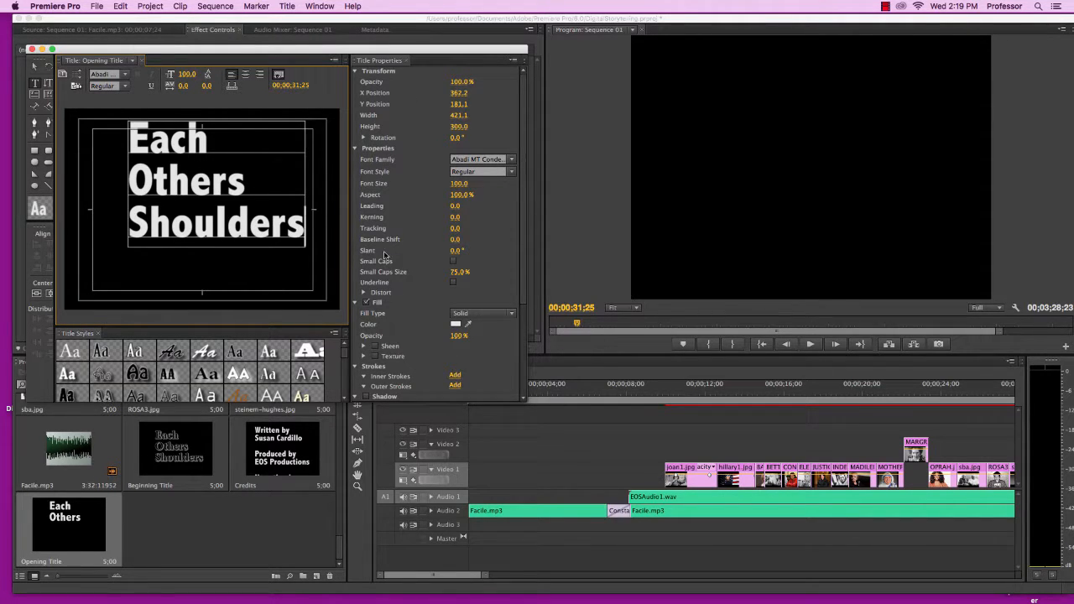
Shift the text block lower in the frame, apply the outlined Minion Pro Bold title style, and close the titler
drag(458, 92, 483, 104)
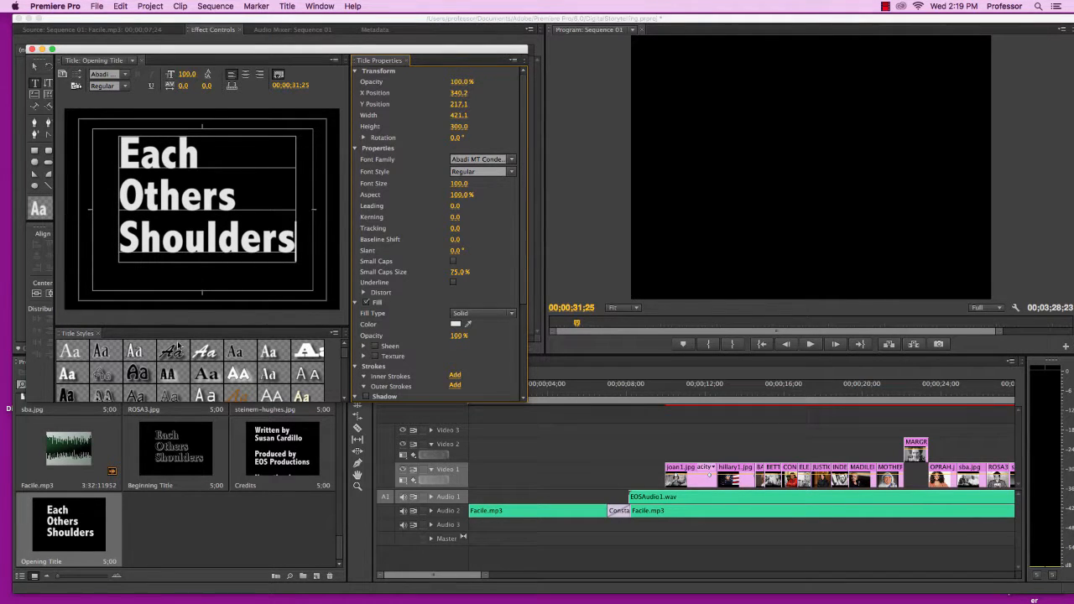
click(207, 375)
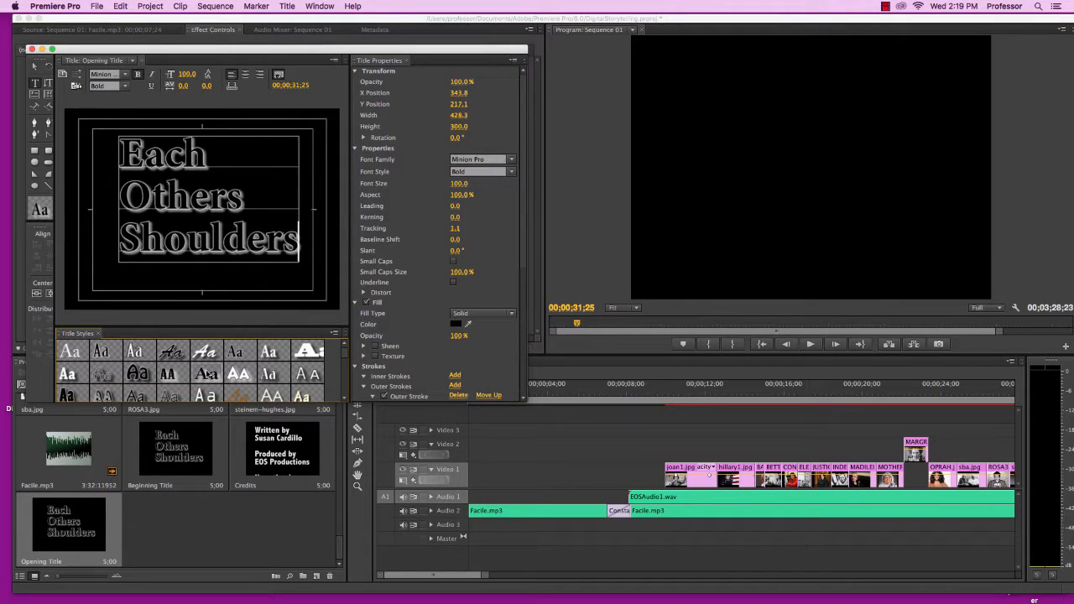
click(30, 50)
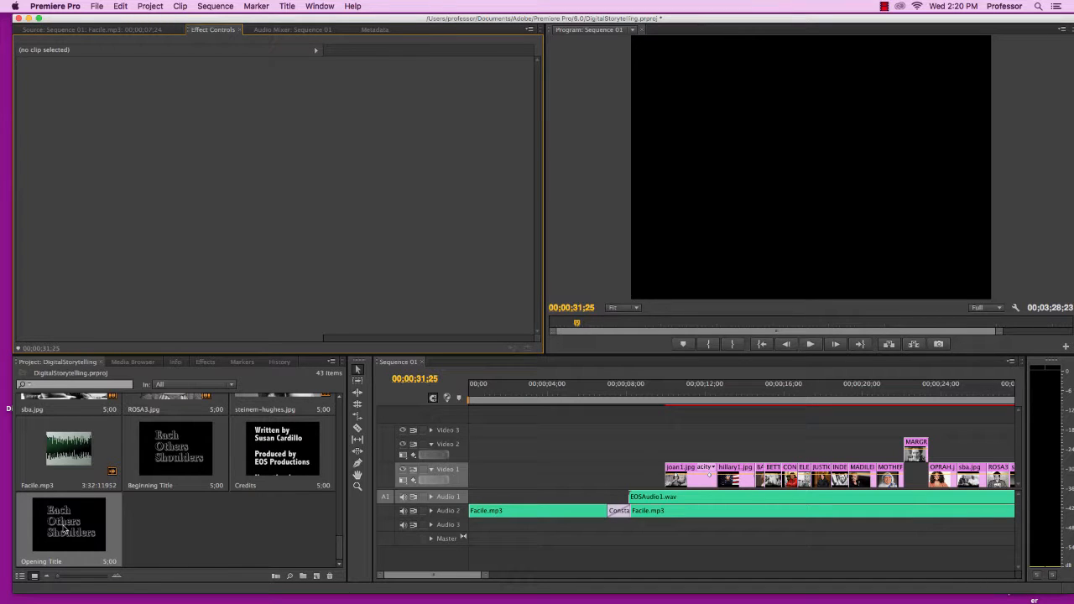
Place Opening Title at the start of Video 1 and apply the Lens Flare video effect to it
drag(61, 529, 478, 490)
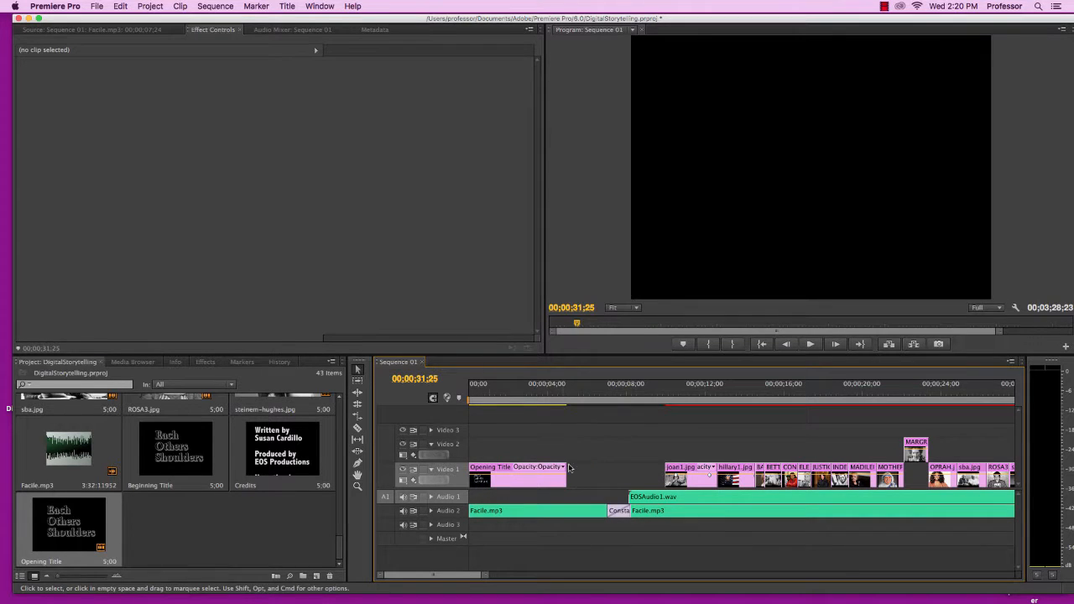
click(204, 363)
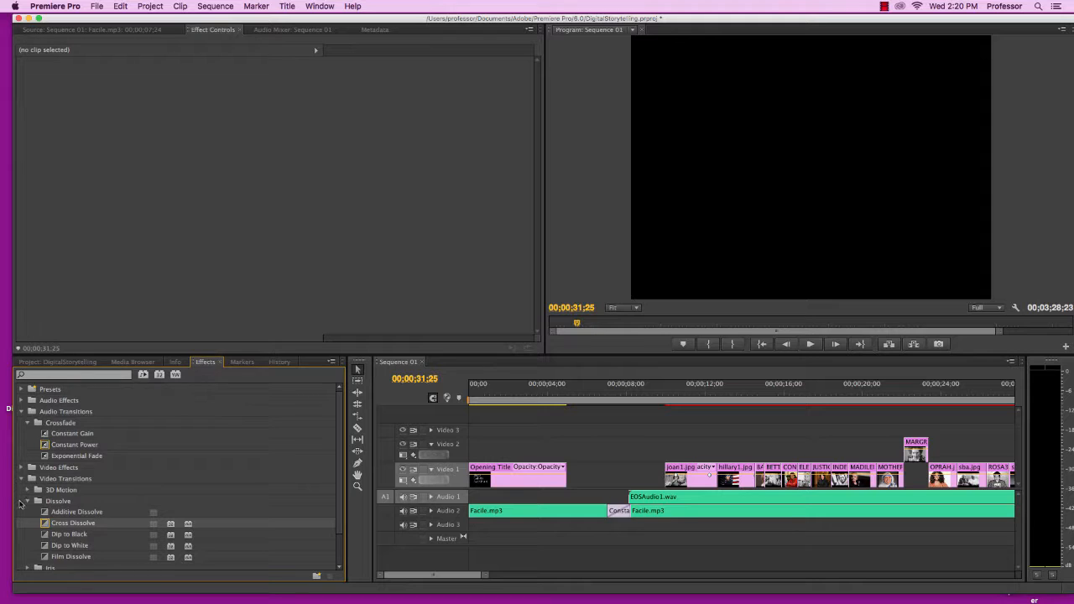
click(21, 478)
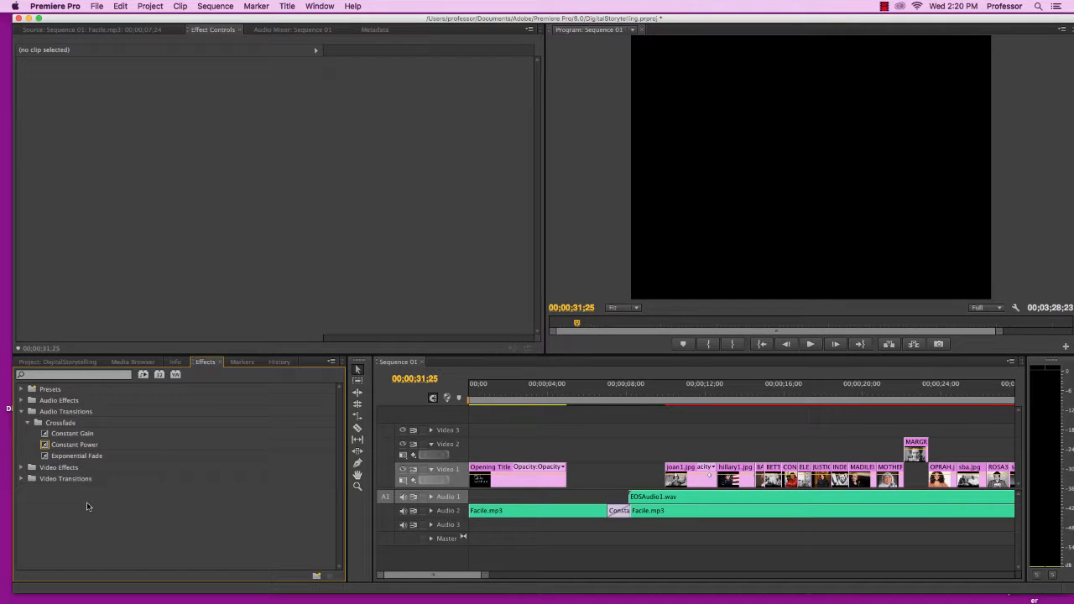
click(20, 470)
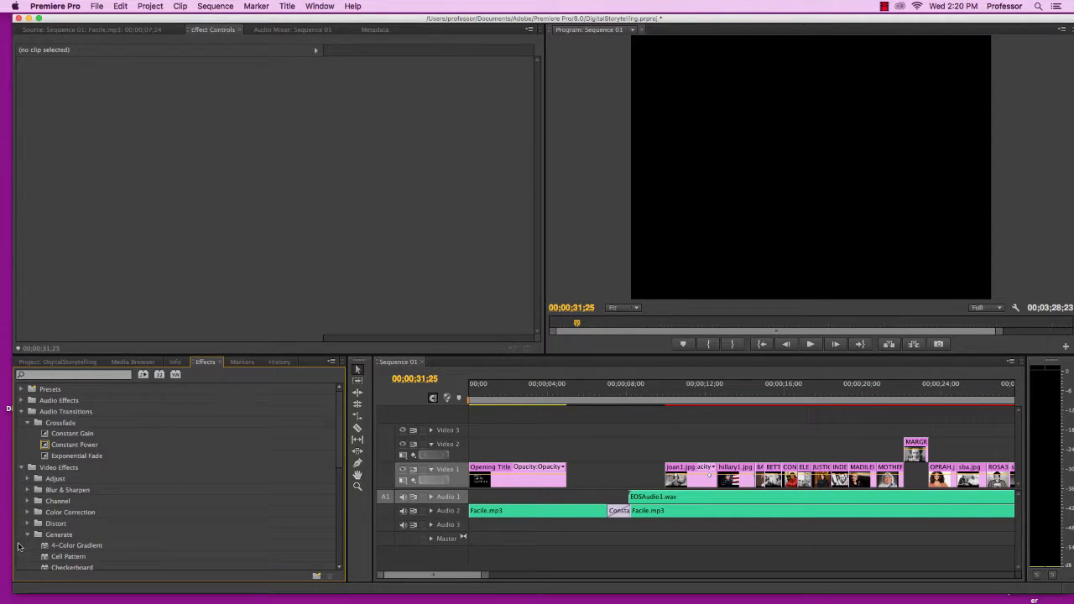
scroll(18, 546, down, 5)
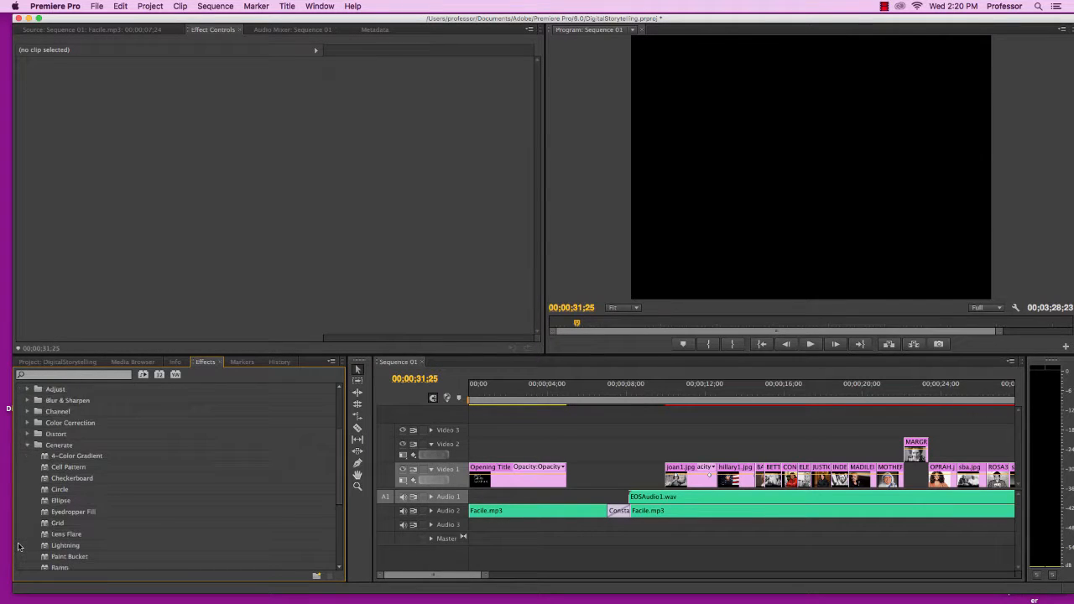
click(55, 535)
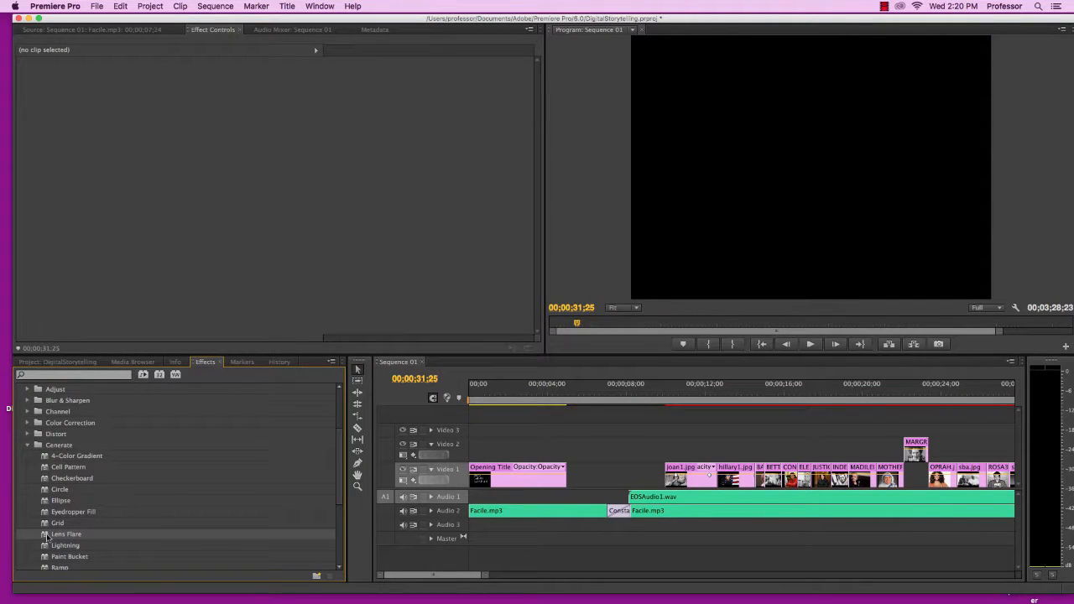
drag(46, 537, 494, 480)
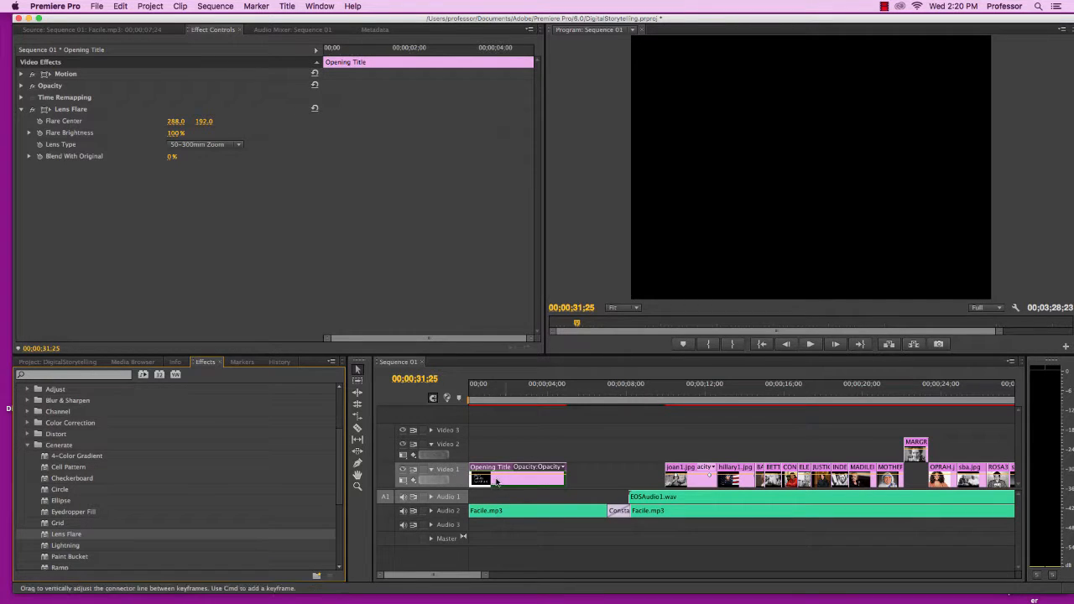
Preview the sequence from its start in the program monitor
click(508, 391)
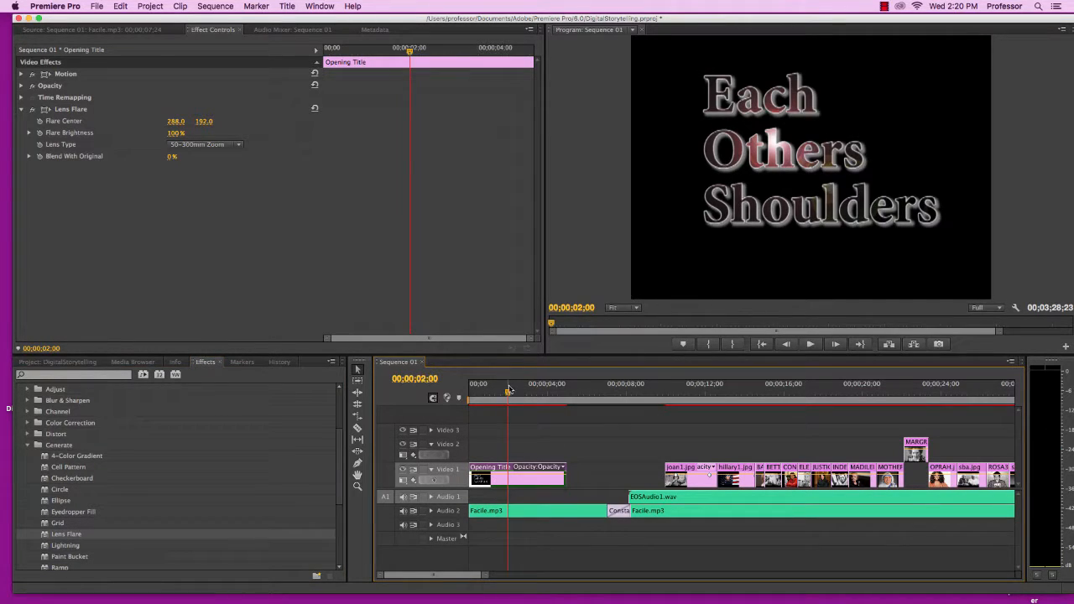
mouse_move(509, 391)
mouse_down()
mouse_move(471, 394)
mouse_move(496, 397)
mouse_up()
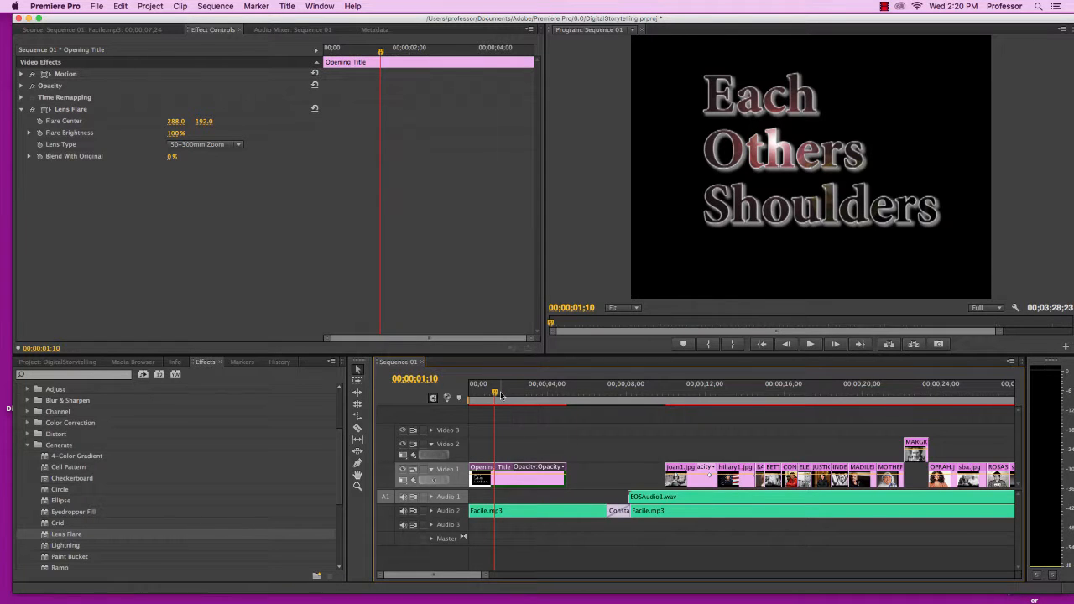
drag(495, 393, 469, 395)
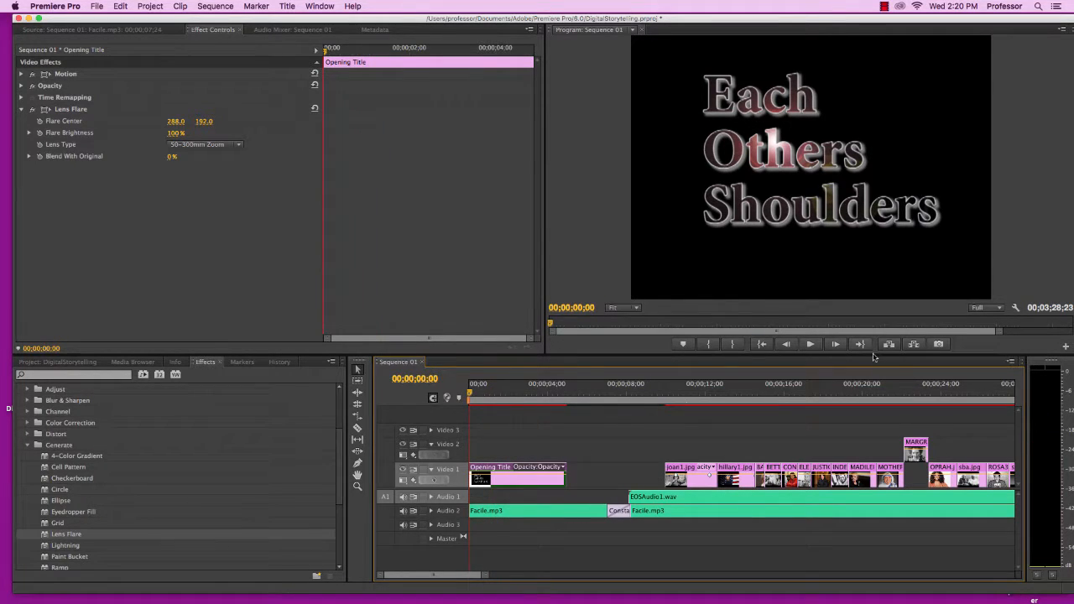
click(811, 344)
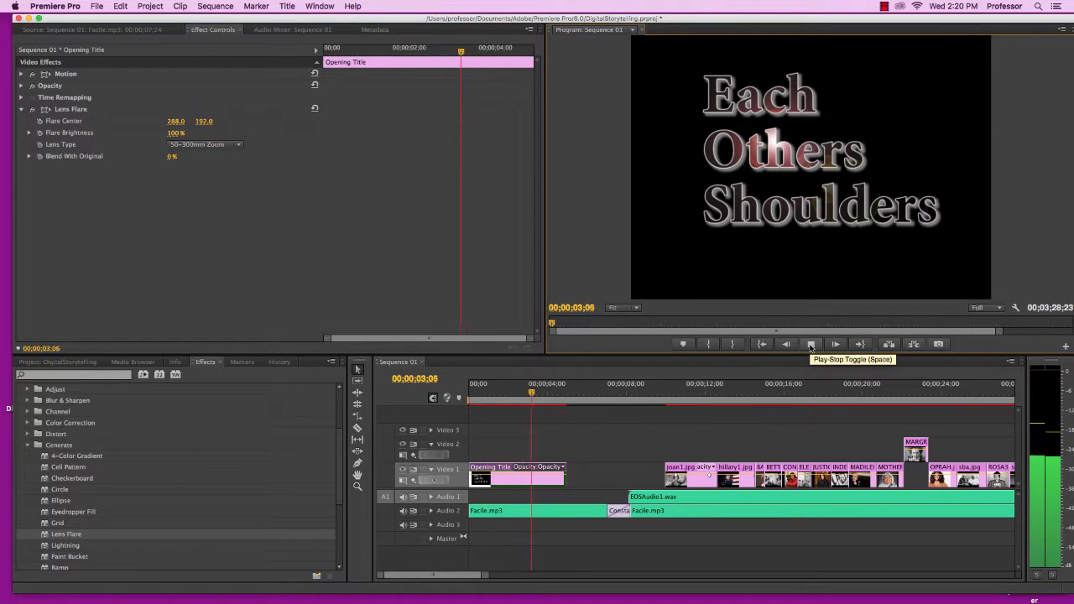
click(810, 346)
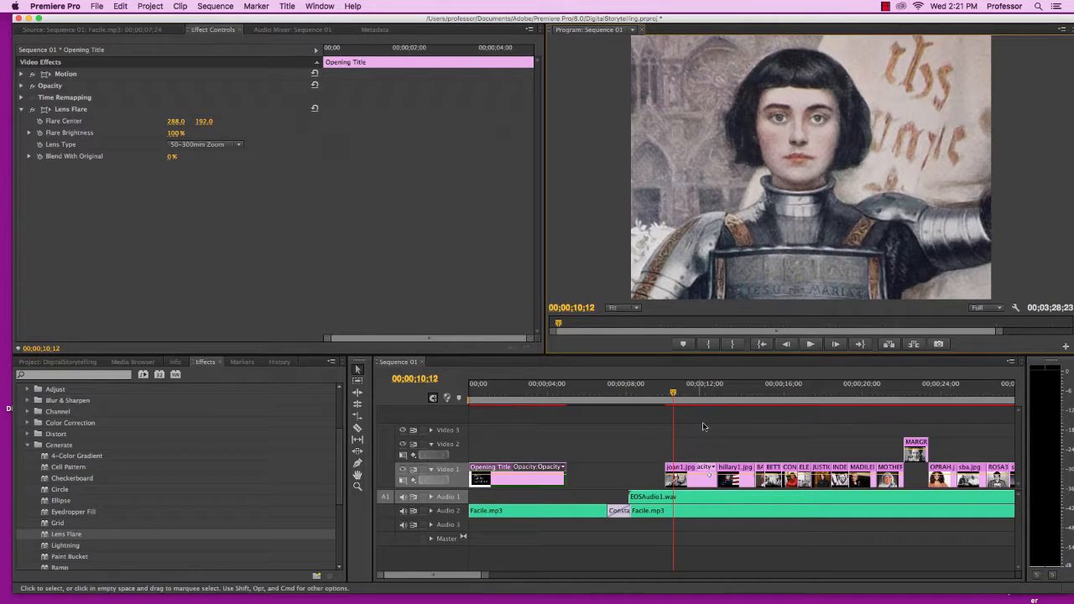
Extend the Opening Title clip up to joan1.jpg and trim the starts of Opening Title and Facile.mp3
drag(564, 478, 663, 476)
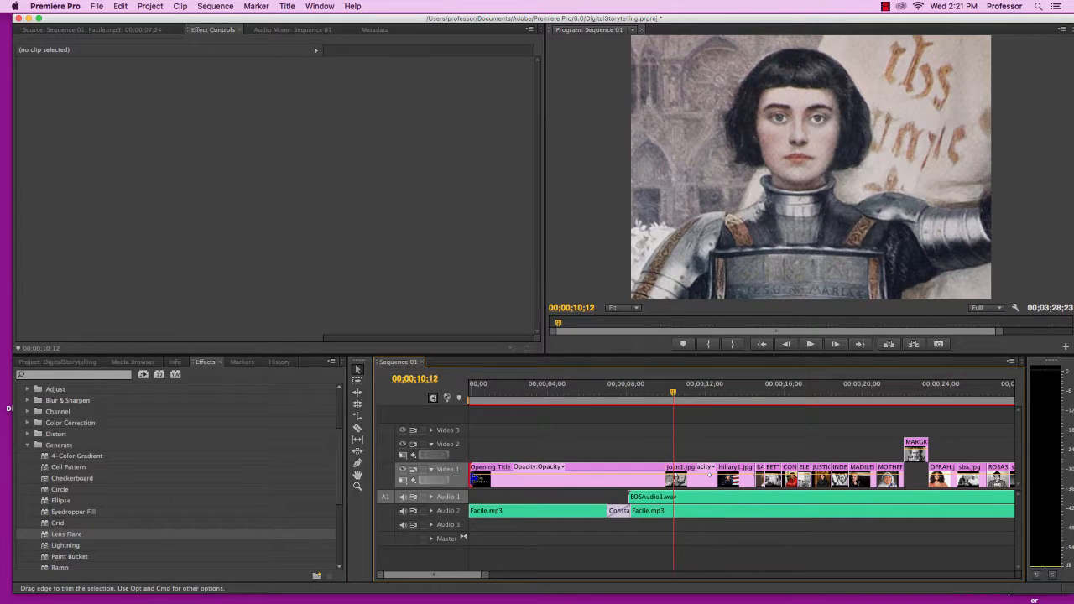
drag(470, 479, 506, 479)
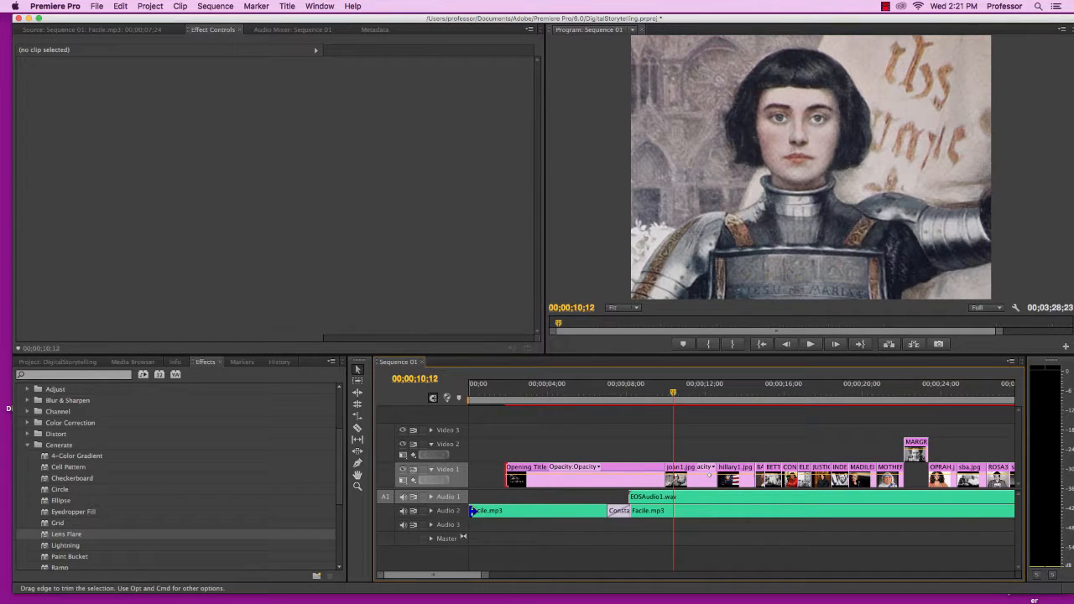
drag(470, 510, 505, 510)
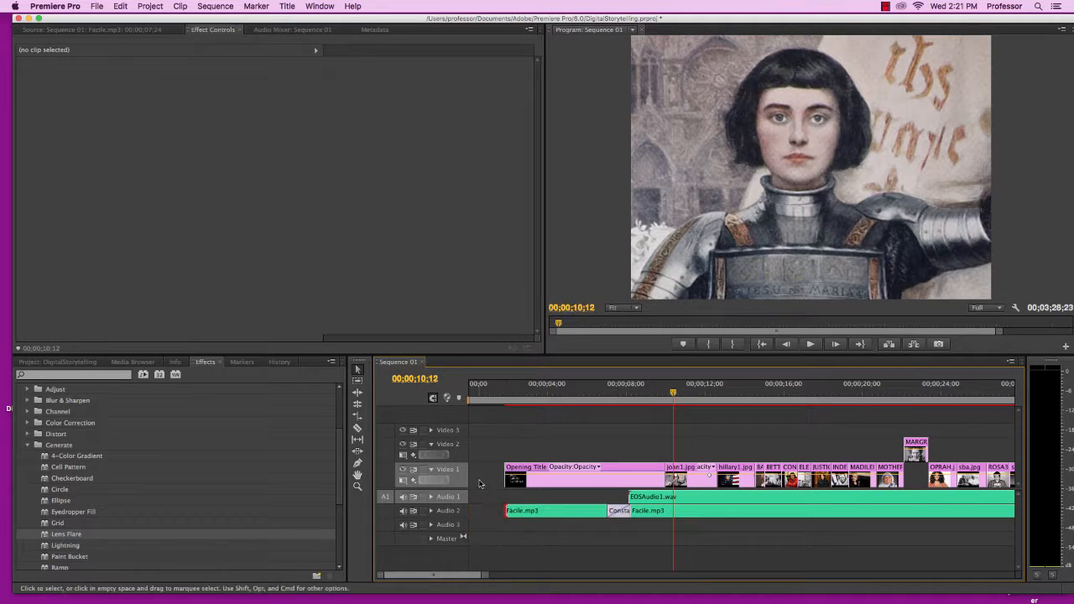
Ripple-delete the empty gap at the beginning of the sequence
click(483, 483)
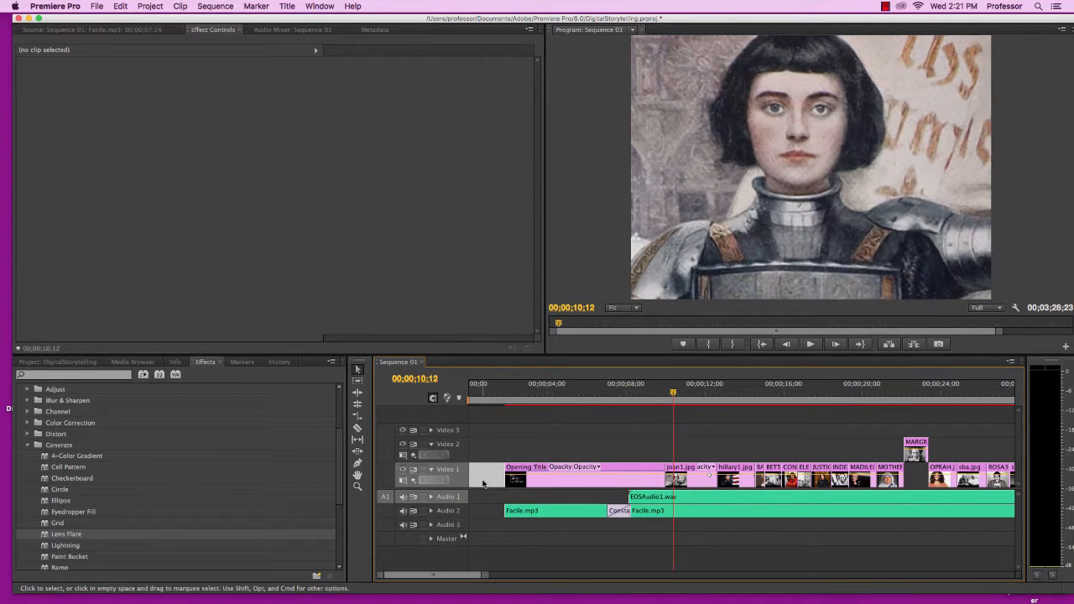
key(Delete)
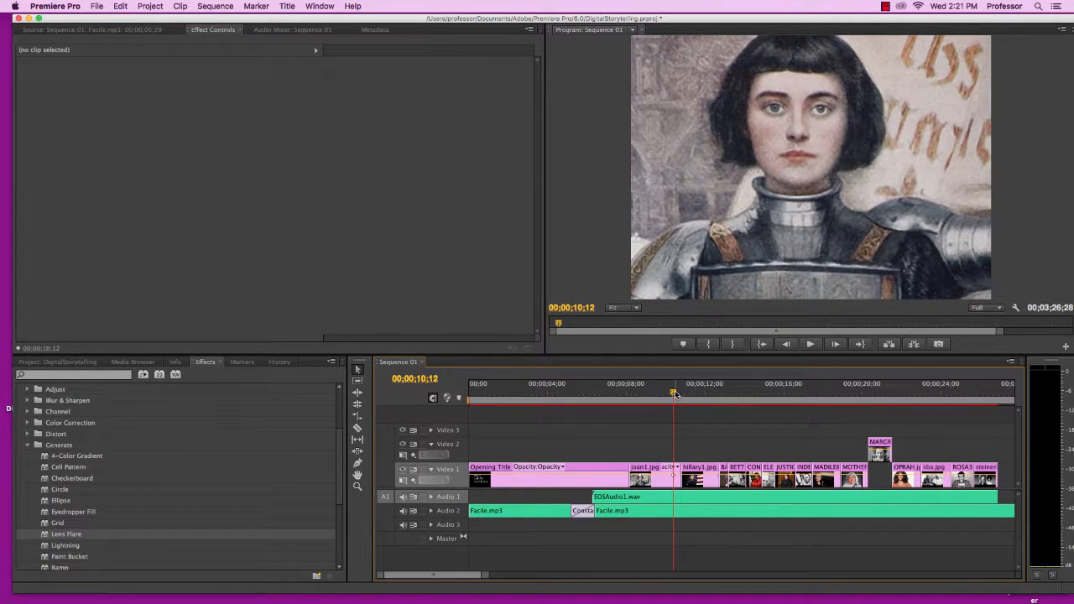
Move the playhead back to the start of the sequence
drag(673, 393, 600, 393)
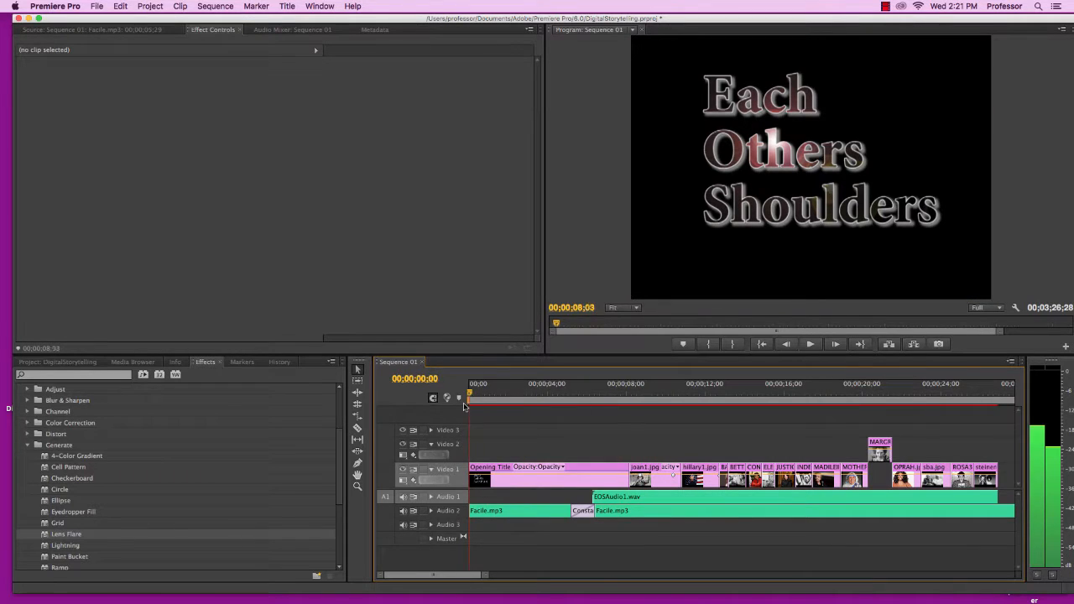
key(j)
key(j)
key(j)
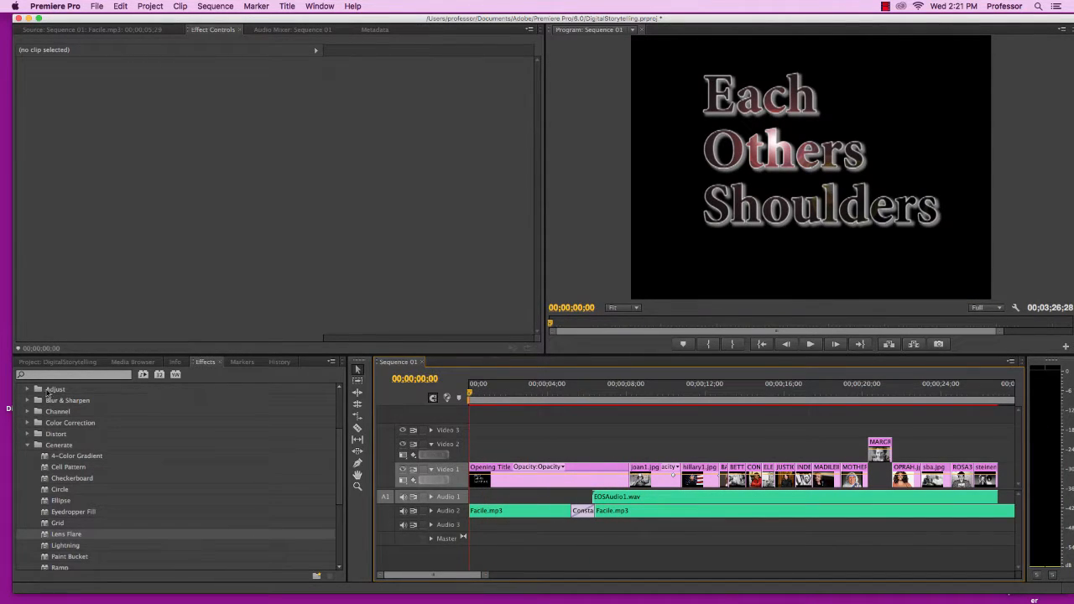
Add a Cross Dissolve between Opening Title and joan1.jpg, then play the sequence
scroll(67, 447, up, 3)
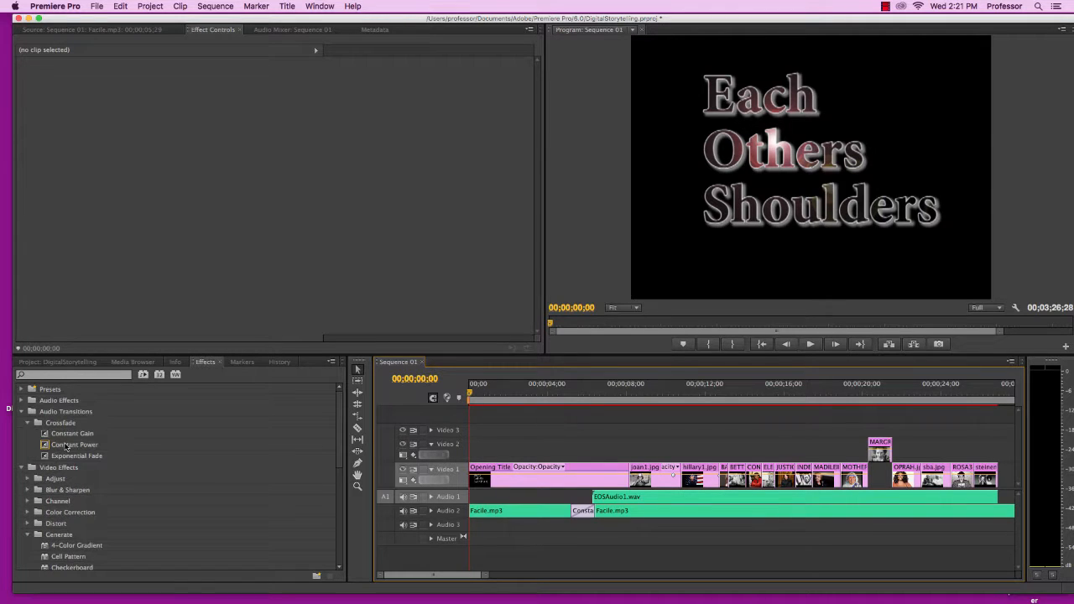
click(22, 411)
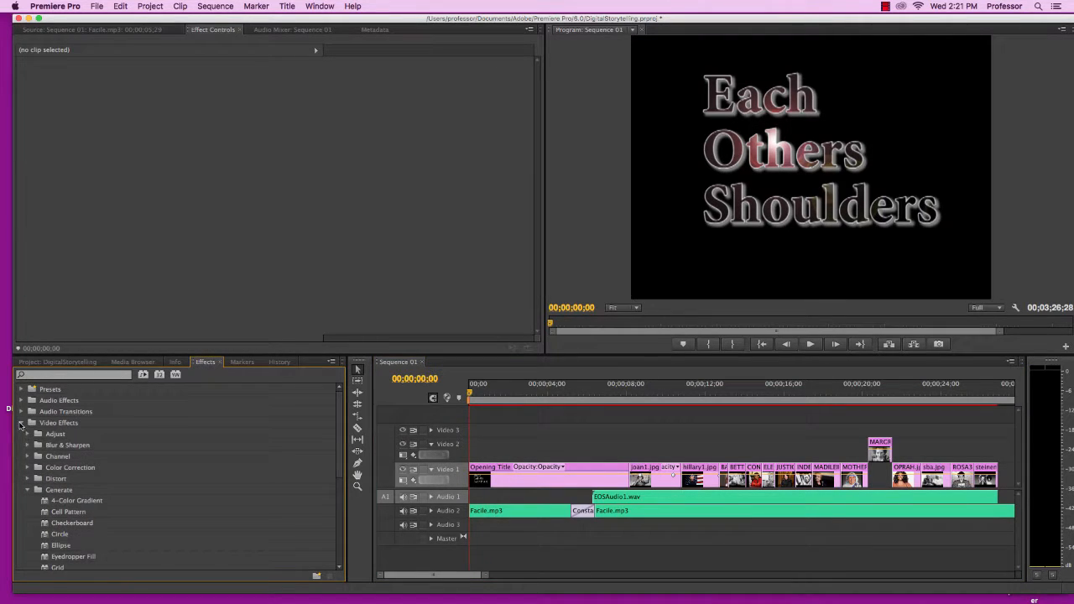
click(20, 423)
click(21, 435)
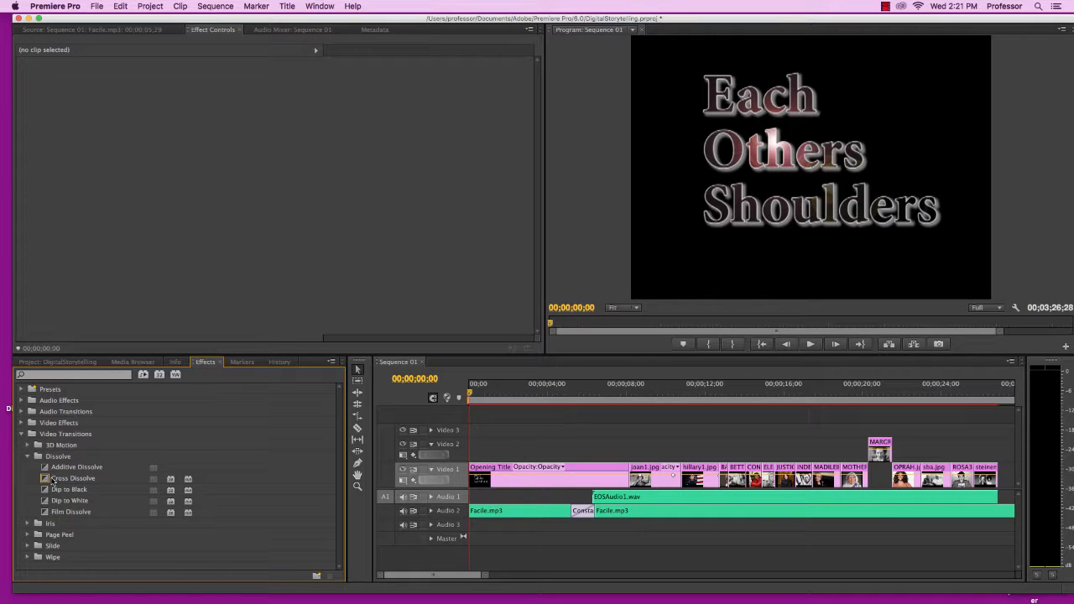
drag(53, 480, 625, 473)
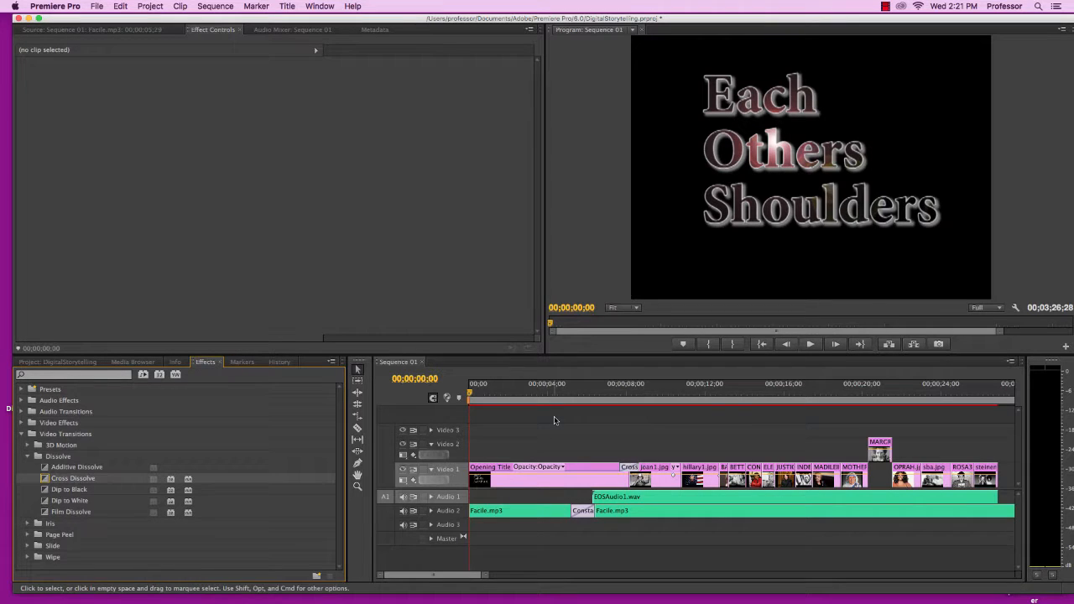
click(810, 344)
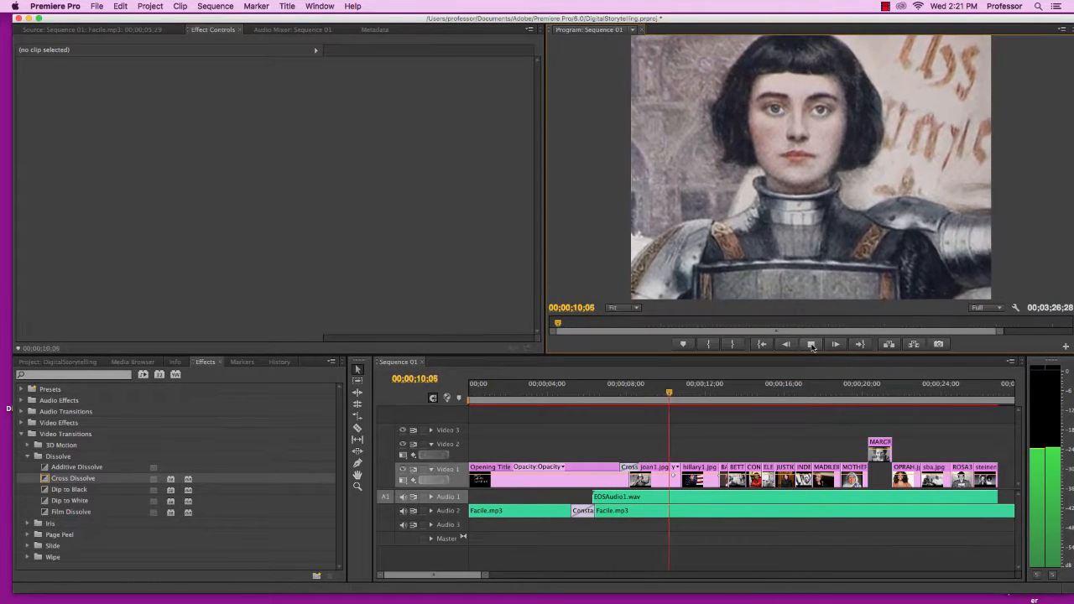
Stop playback, select the Opening Title clip, and toggle its Lens Flare effect off and back on to compare
click(811, 344)
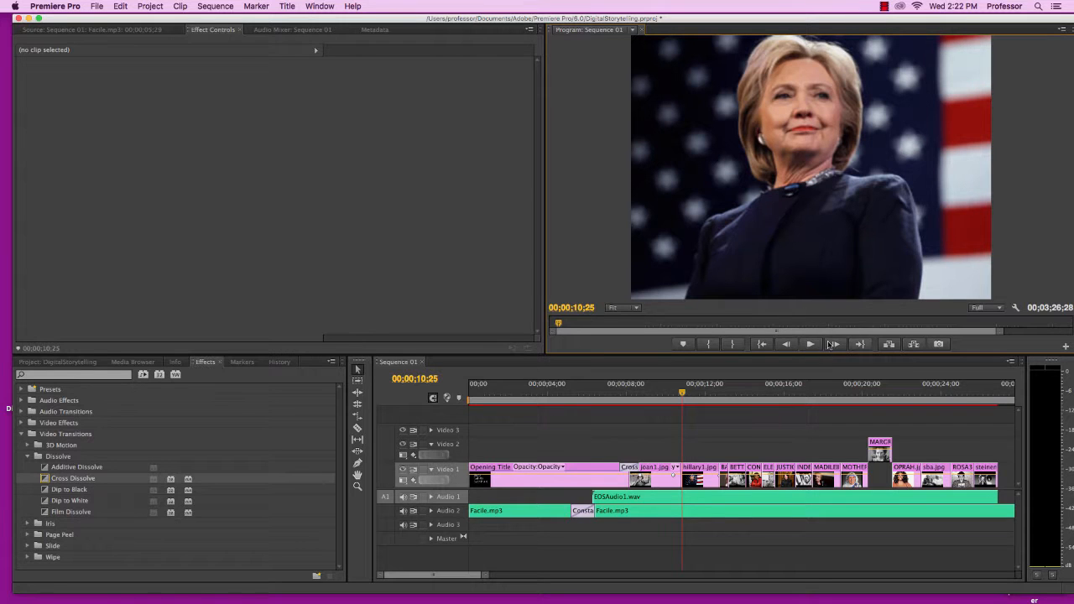
drag(683, 394, 509, 404)
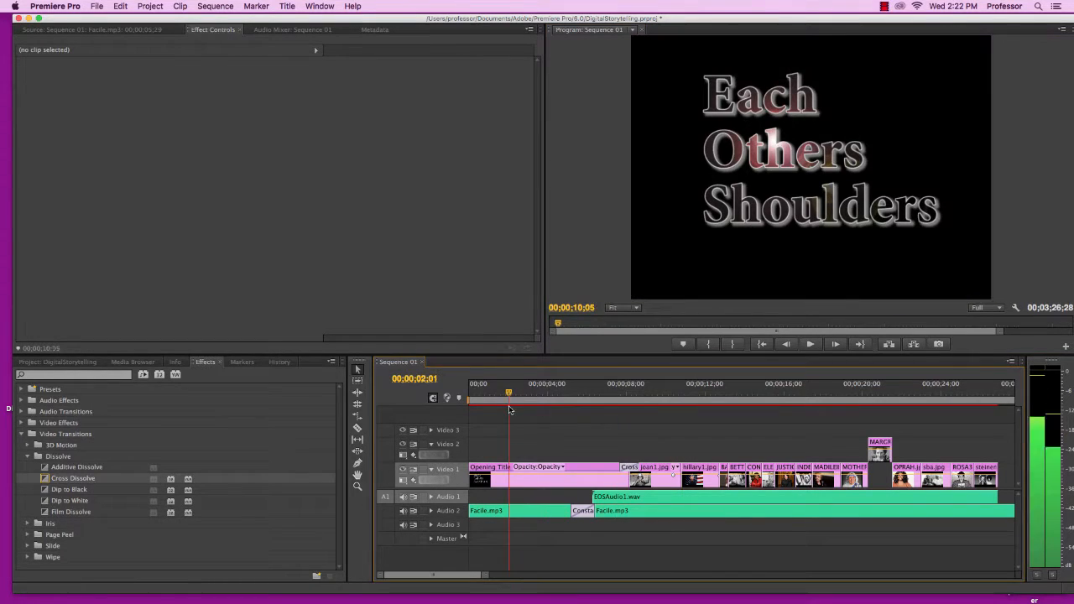
click(539, 484)
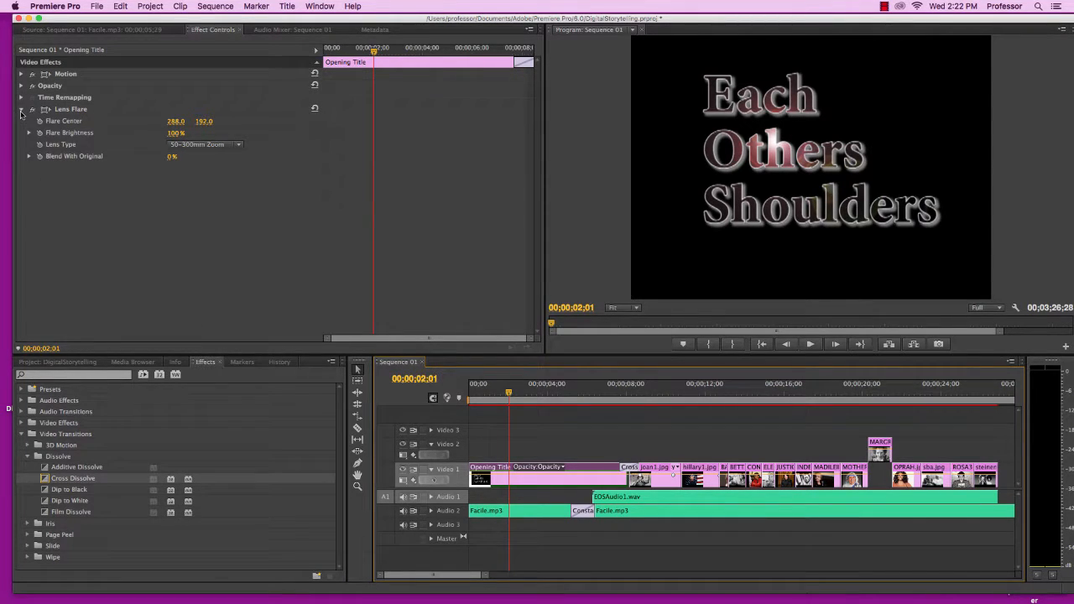
click(21, 110)
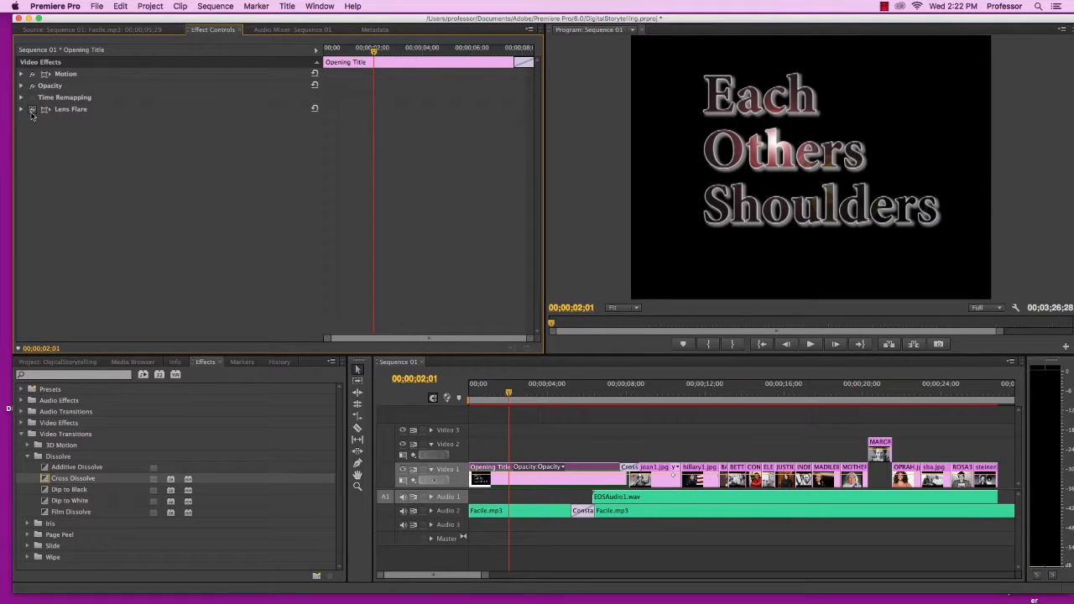
click(31, 112)
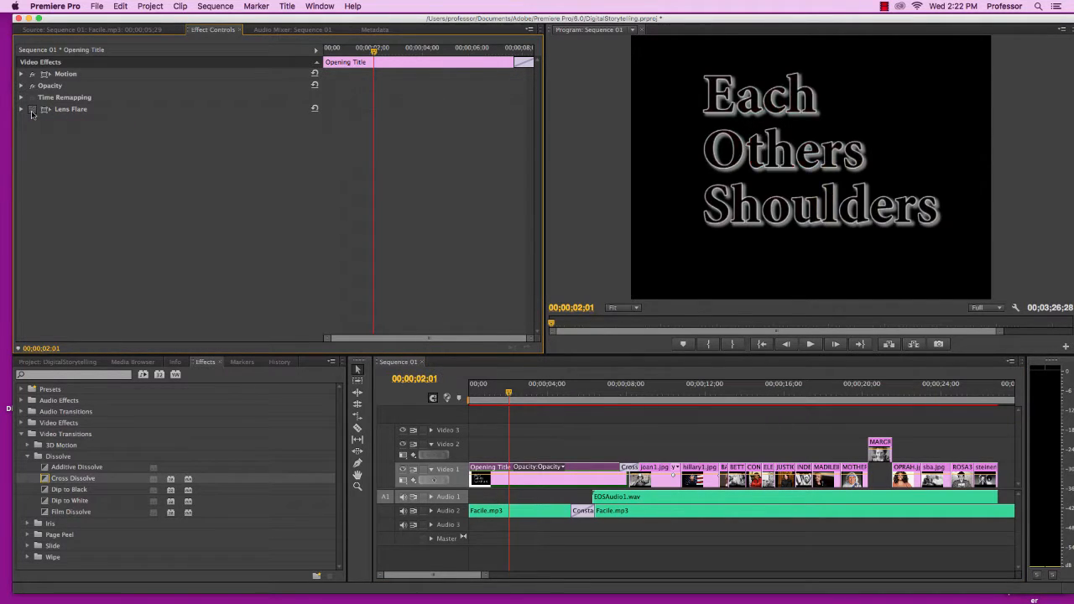
click(32, 112)
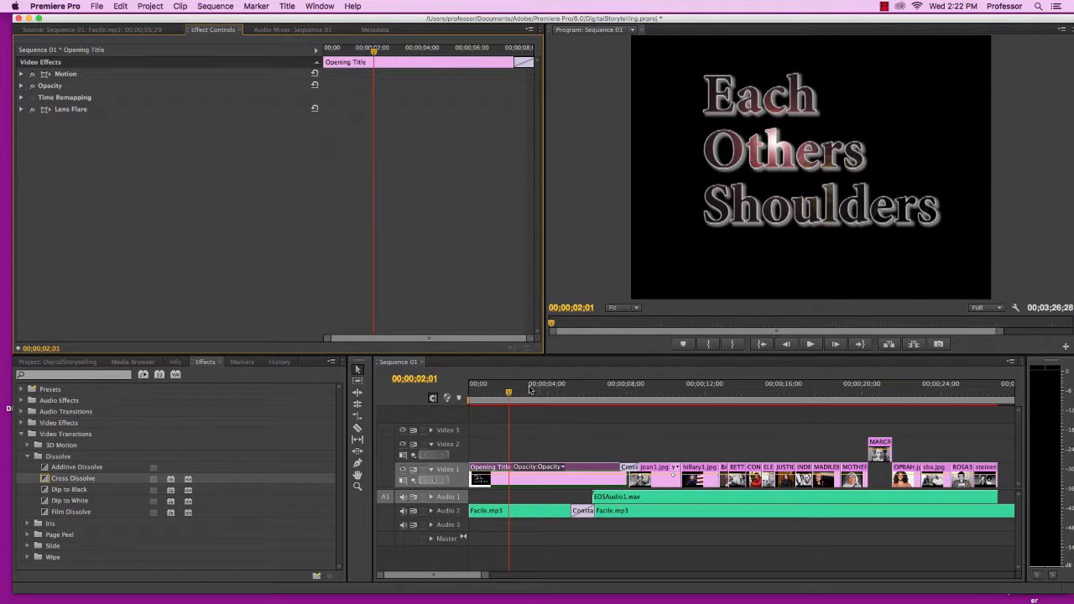
Create a new default still title named Ending Credits at the end of the sequence
drag(508, 393, 499, 393)
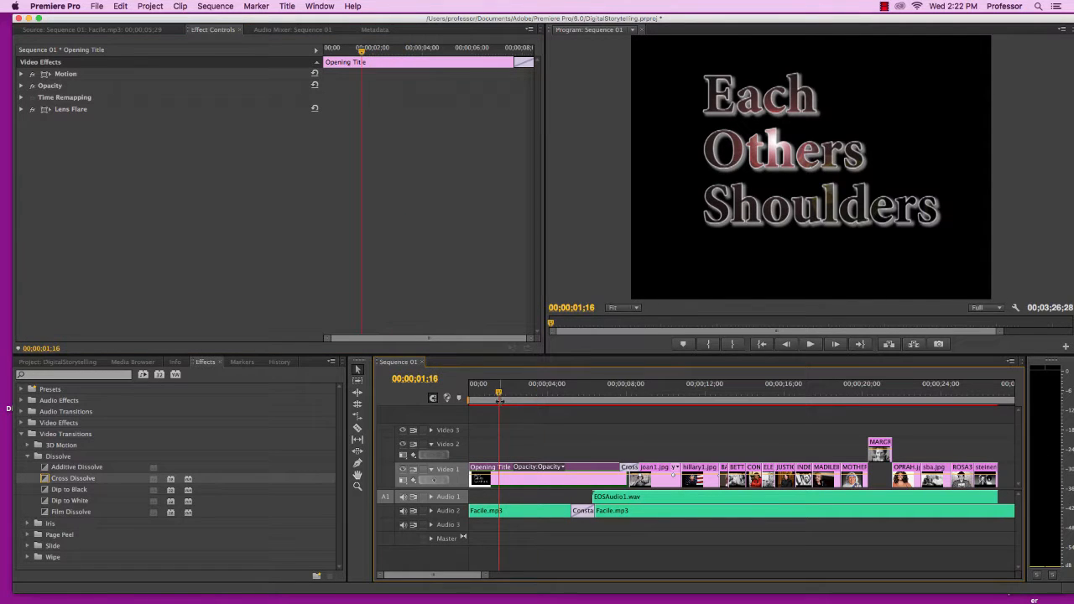
mouse_move(443, 577)
mouse_down()
mouse_move(463, 575)
mouse_move(454, 575)
mouse_up()
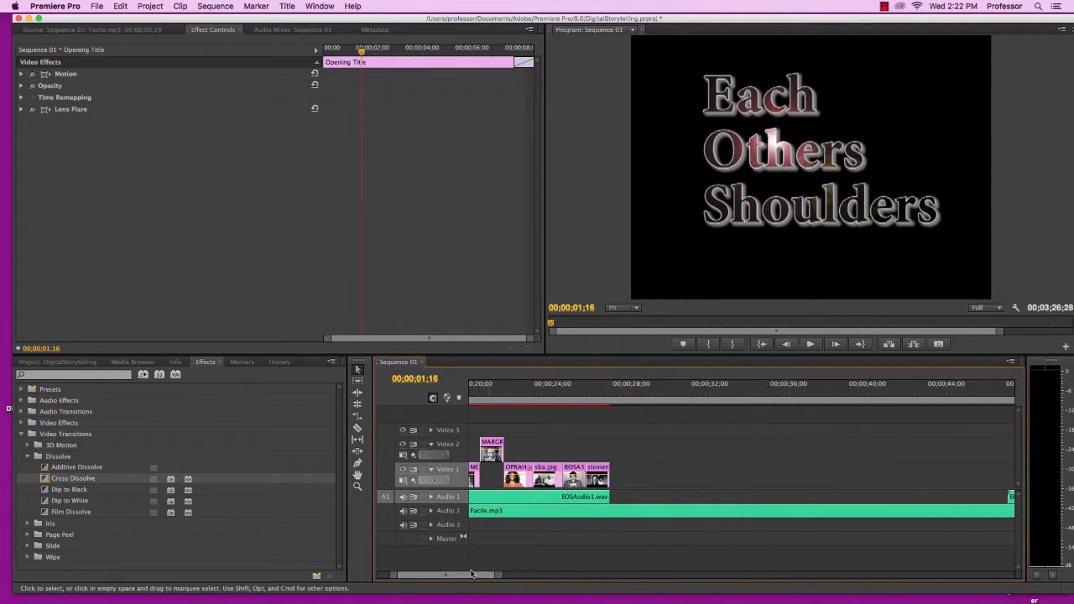
click(611, 400)
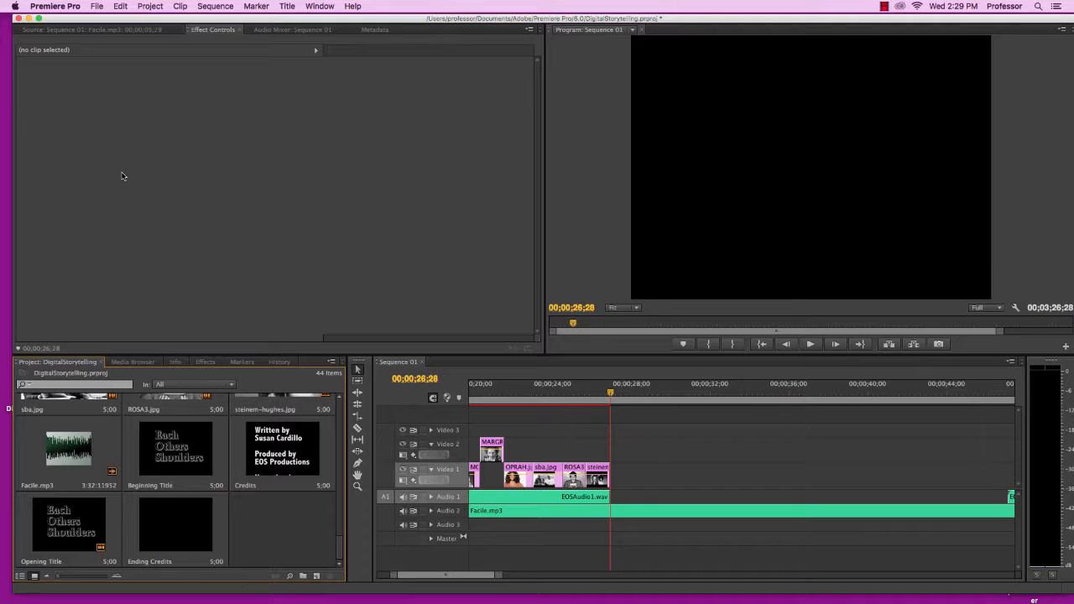
click(285, 6)
mouse_move(292, 20)
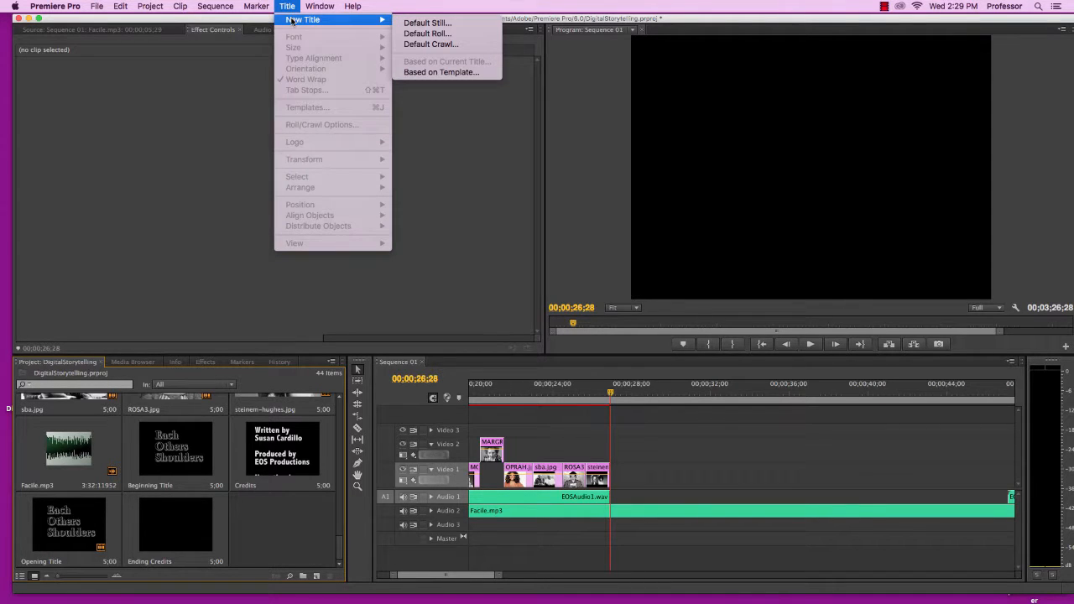
click(407, 34)
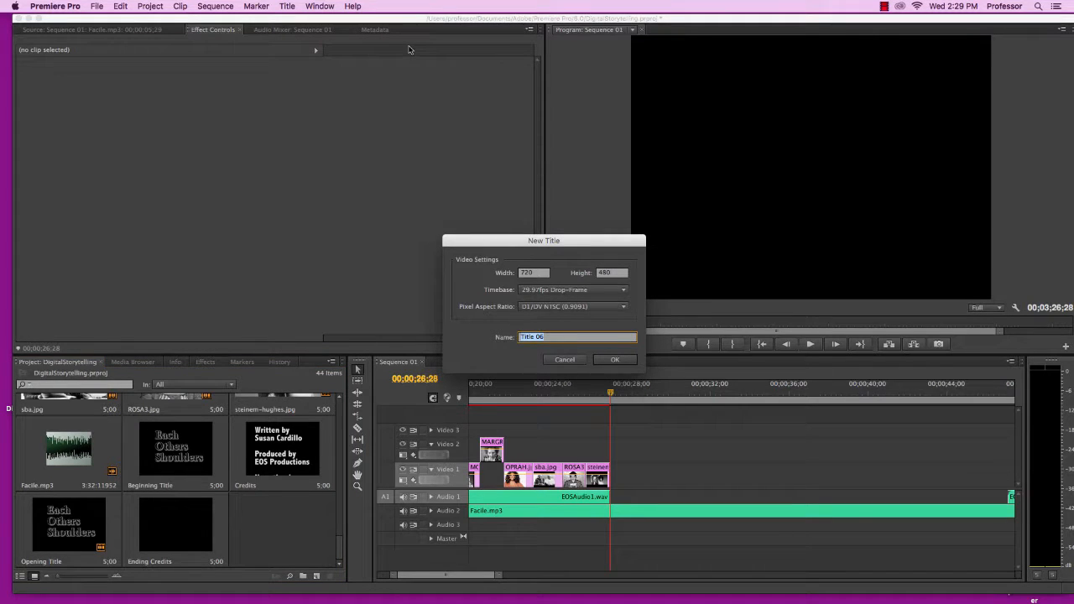
text(Ending Credits)
click(614, 359)
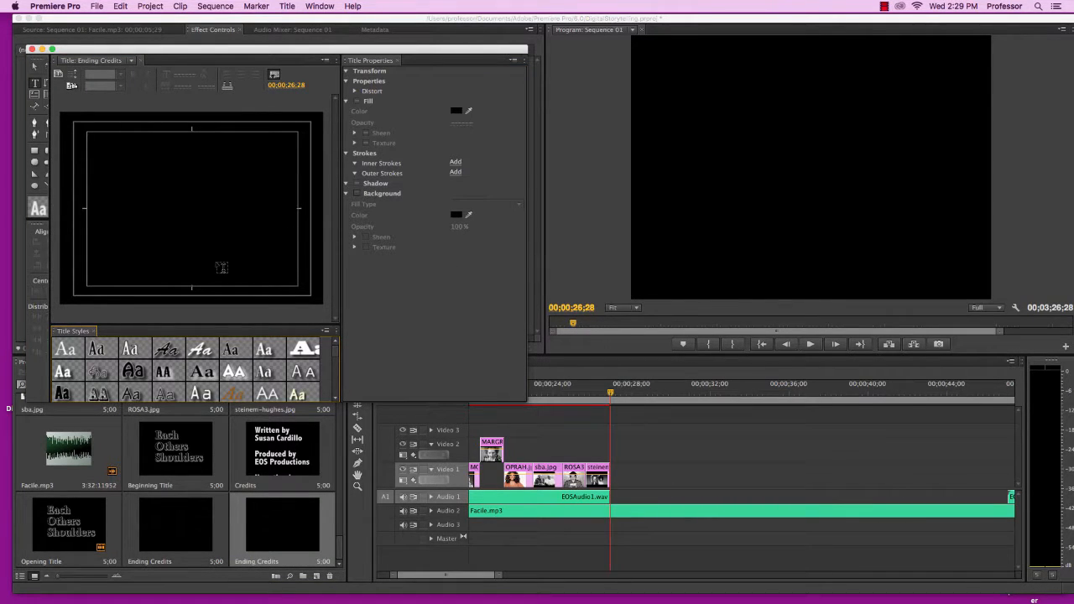
Switch to Word and copy all the credits text from the document
mouse_move(489, 591)
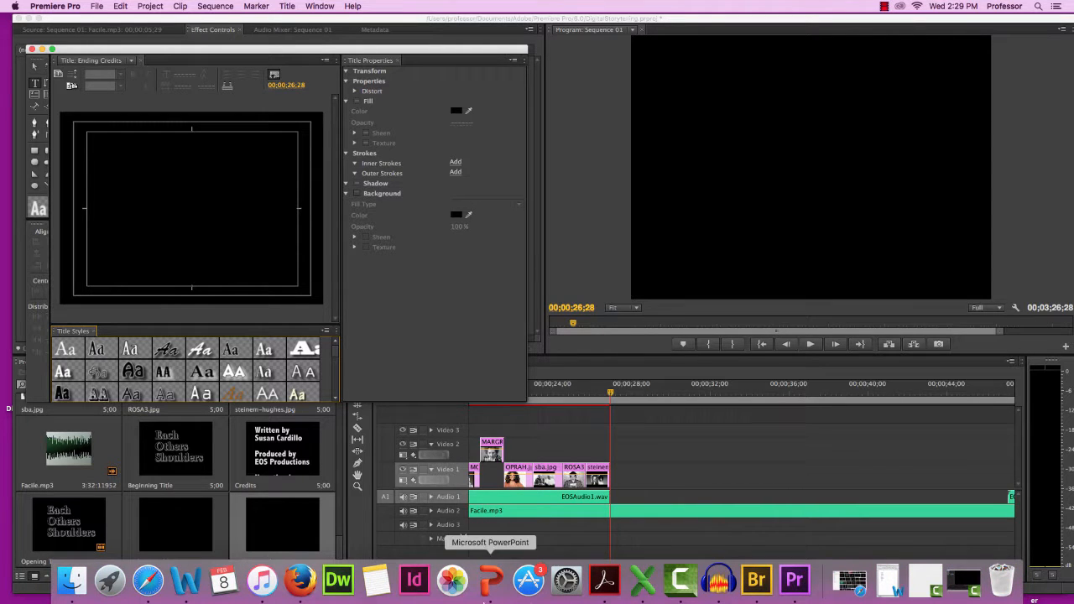
click(188, 583)
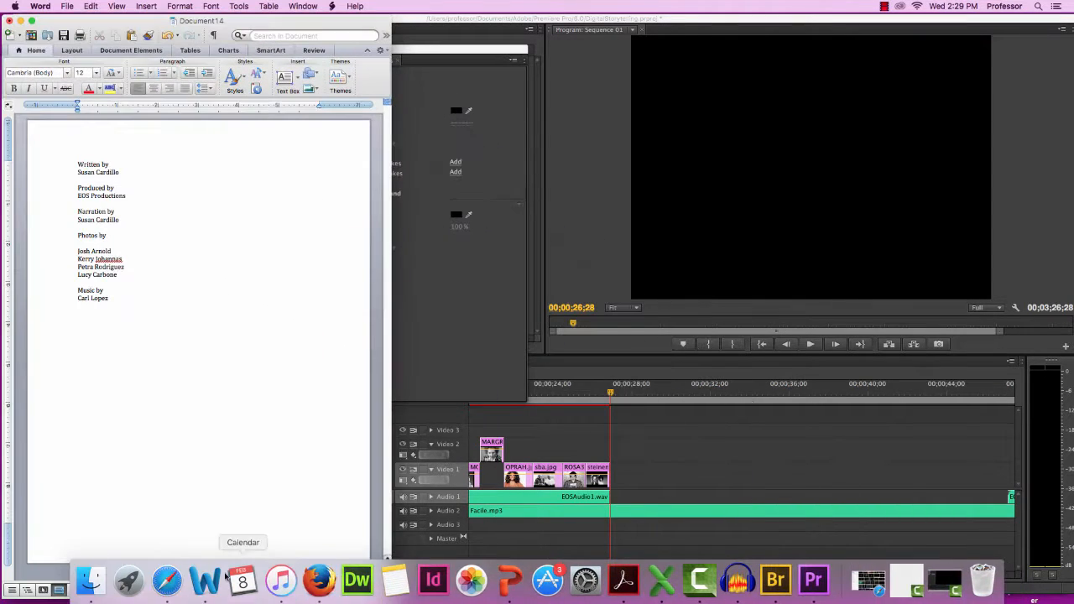
drag(74, 161, 143, 316)
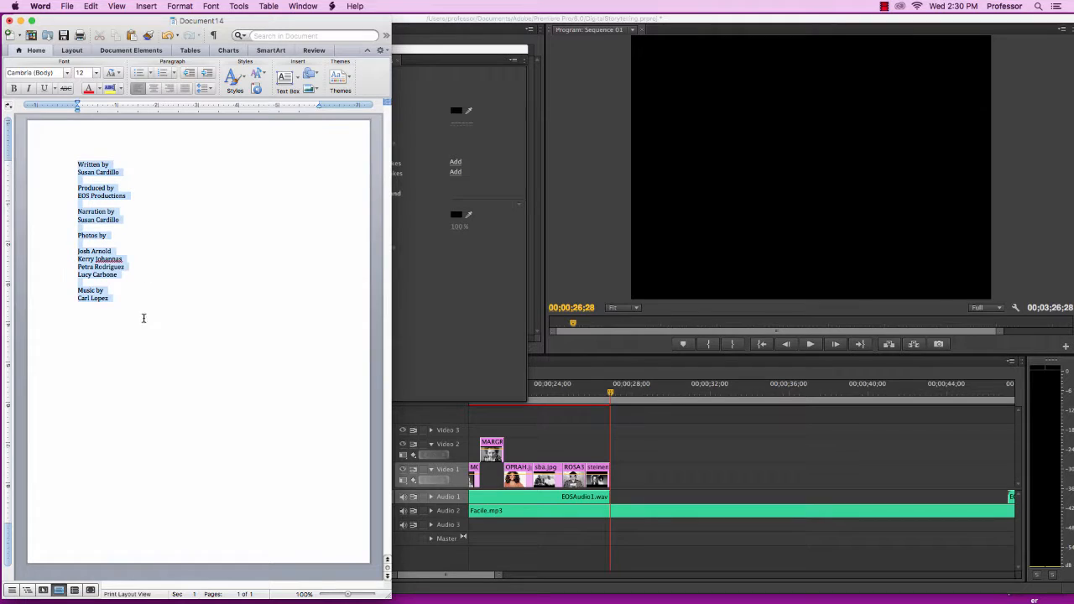
click(90, 6)
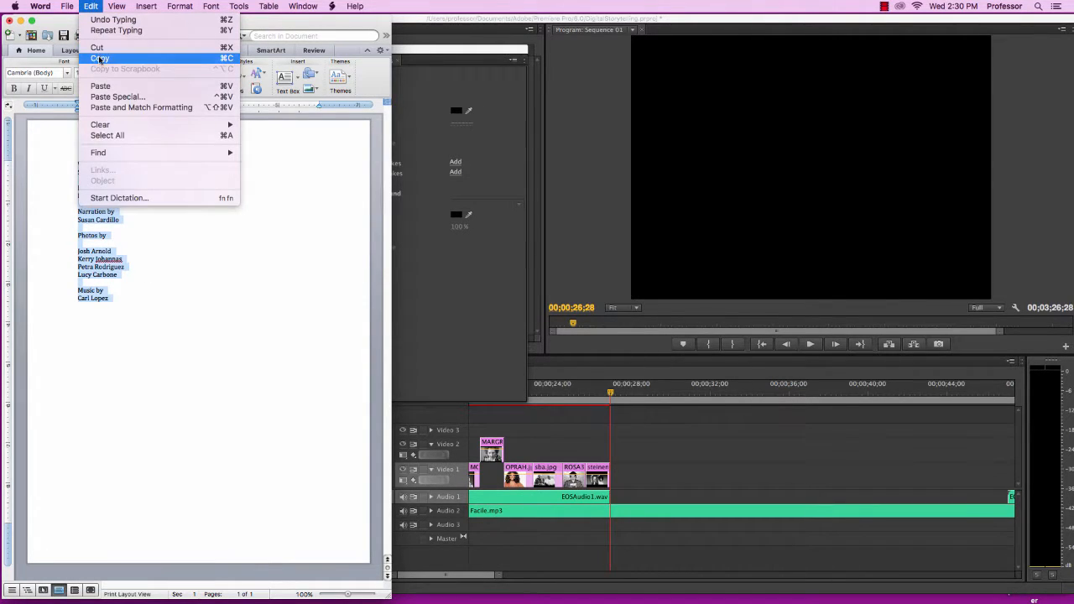
click(99, 58)
Paste the copied credits text into the Ending Credits title as a text box
click(20, 19)
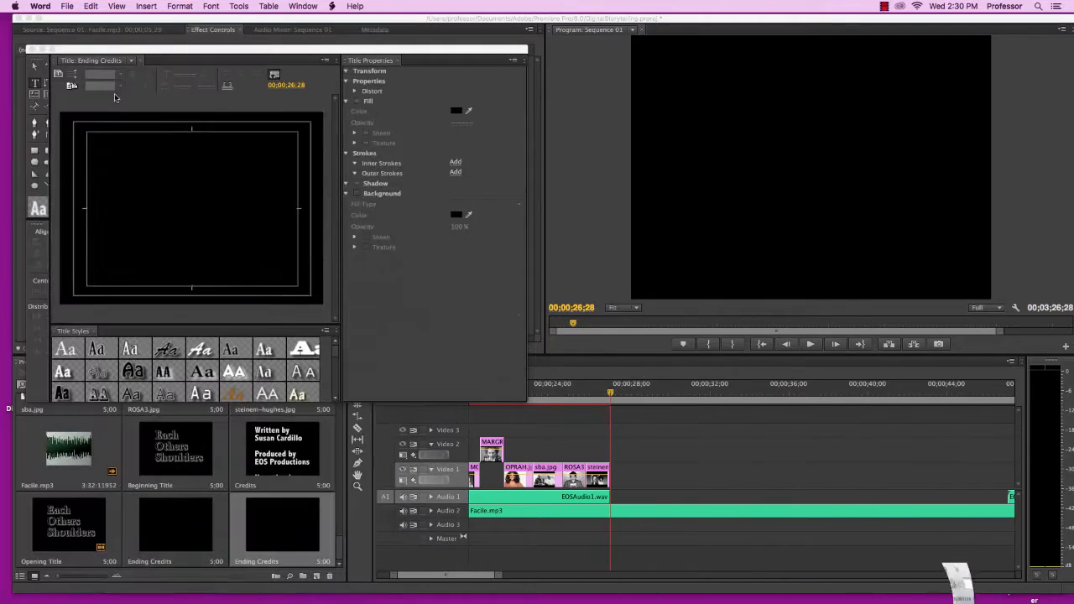
click(106, 155)
click(109, 155)
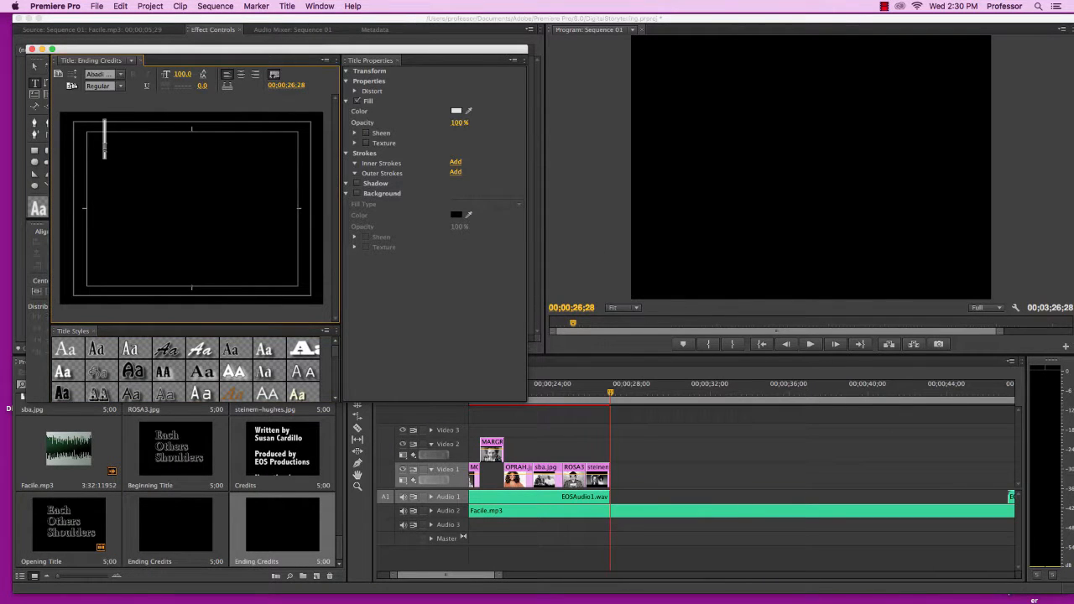
right_click(107, 127)
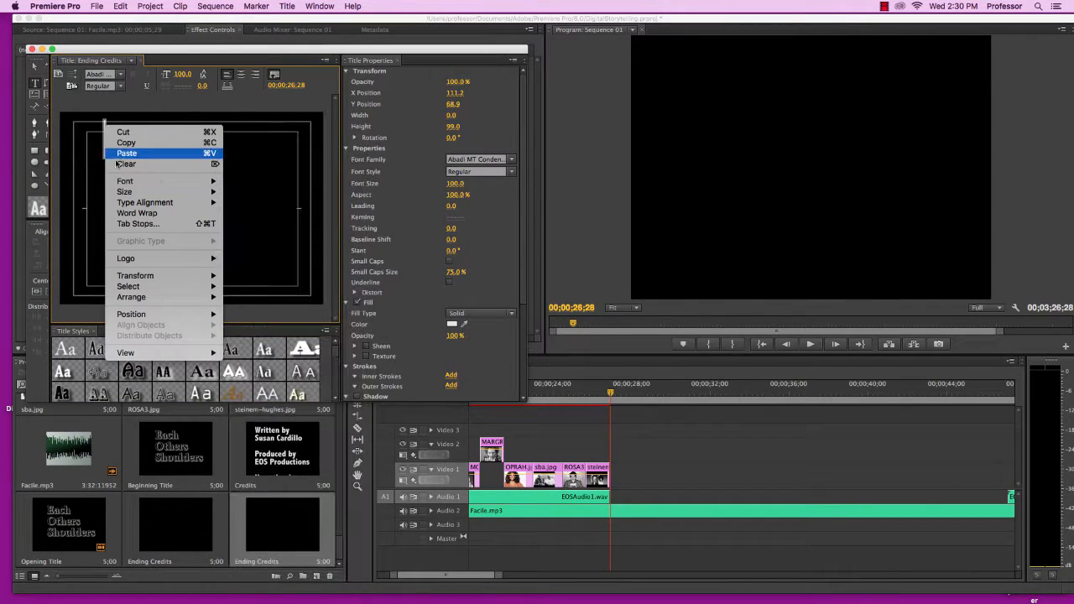
click(126, 153)
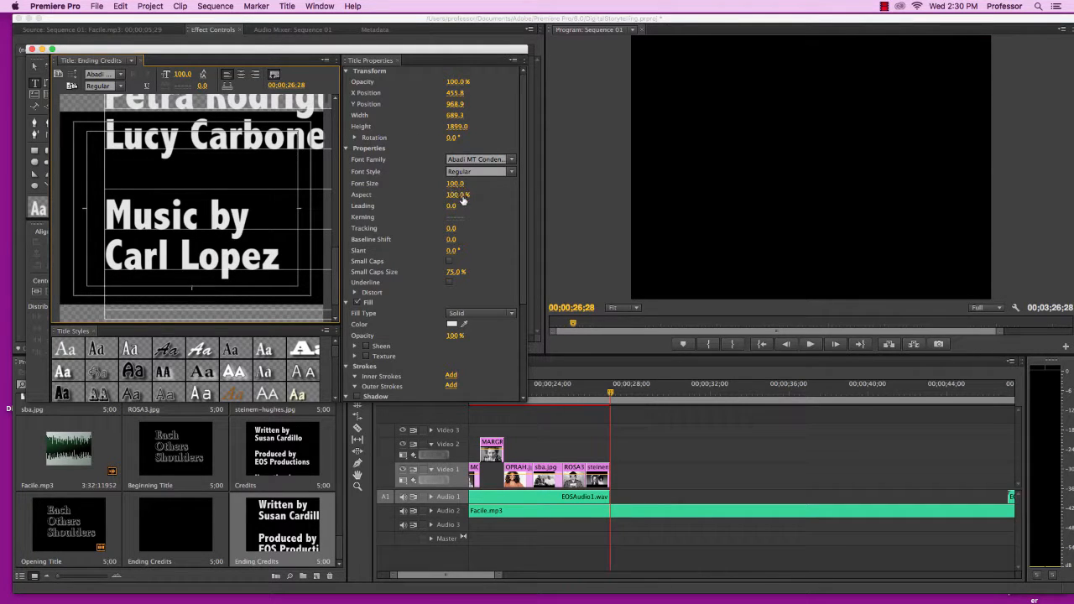
Set the credits text's font size to 67, reposition the text block, and close the title editor
drag(454, 183, 426, 184)
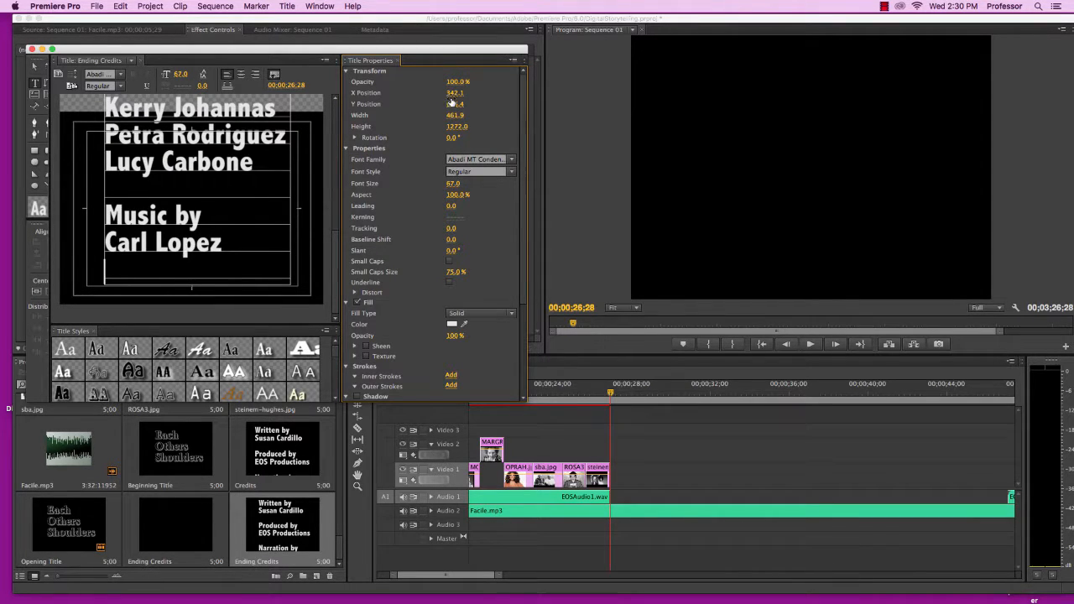
drag(454, 93, 511, 105)
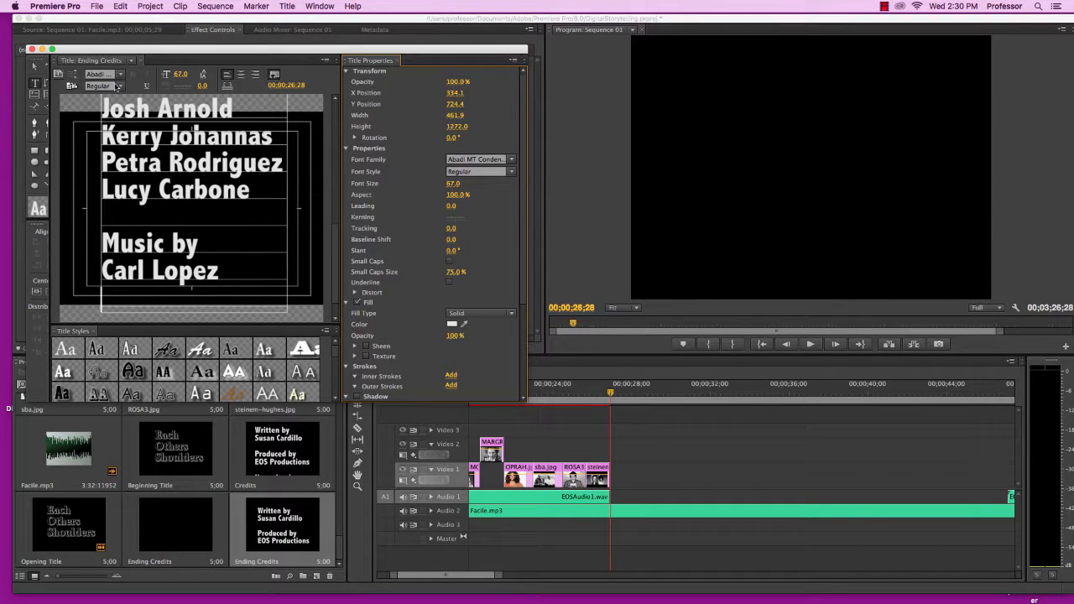
click(32, 50)
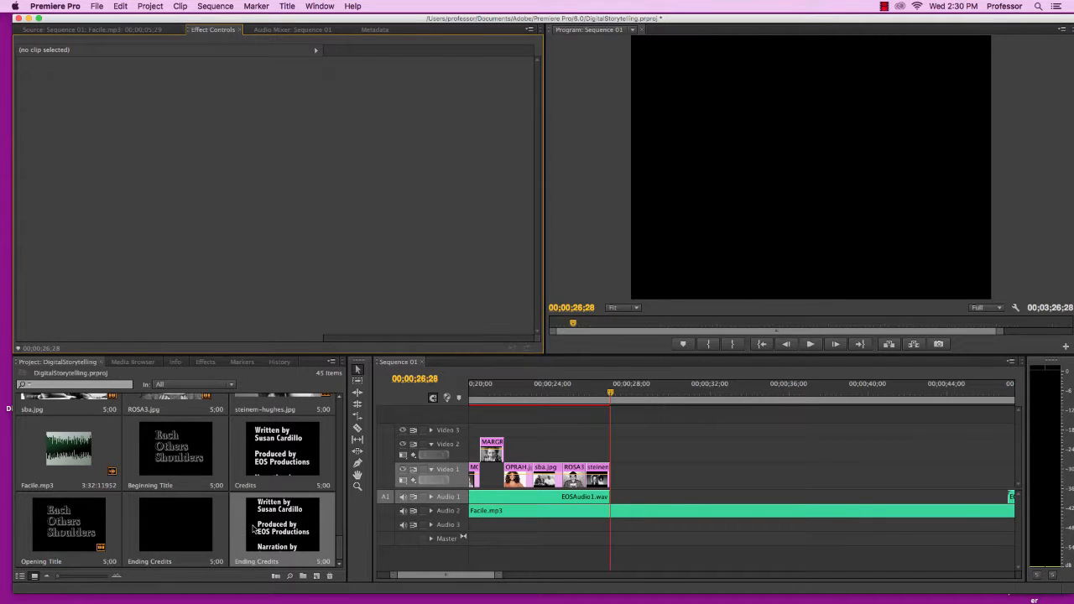
Place the Ending Credits title on Video 1 after the last image and play it
drag(257, 539, 612, 485)
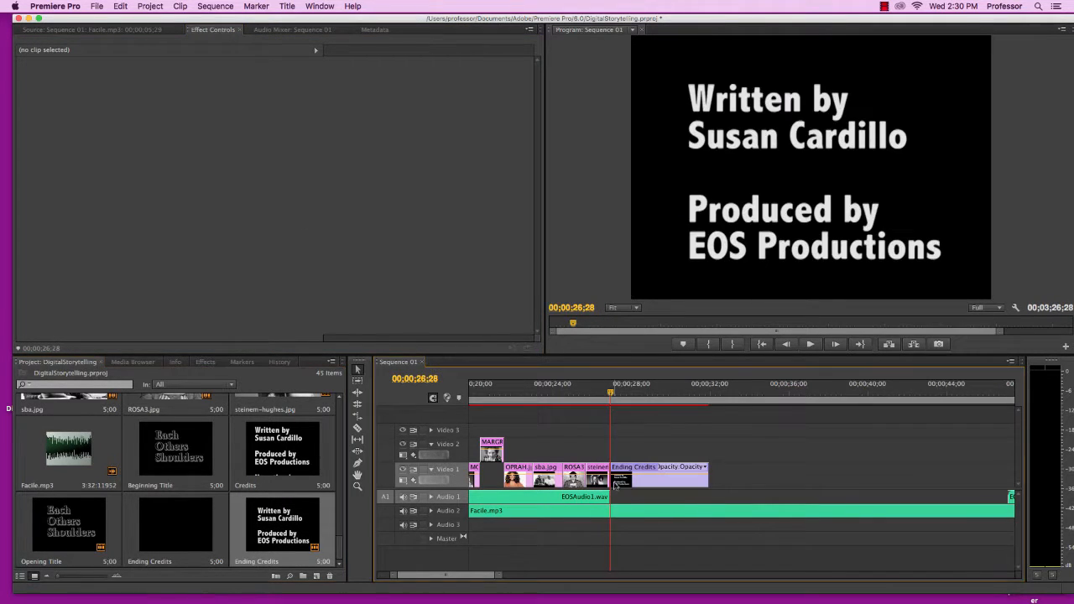
click(811, 345)
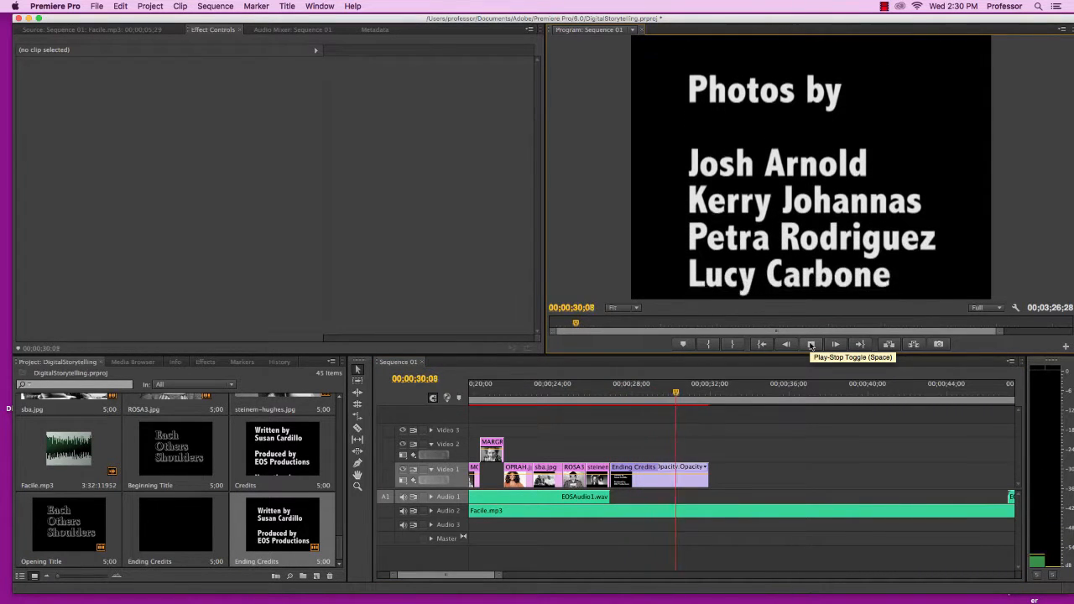
click(811, 345)
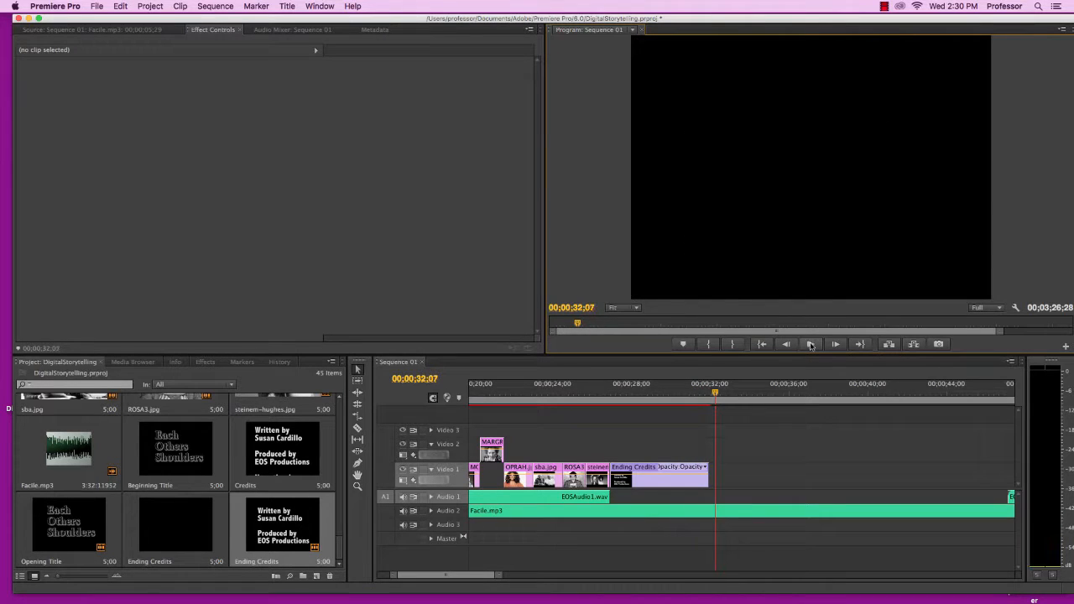
Extend the Ending Credits clip to about 10 seconds long and play it back
drag(712, 394, 601, 402)
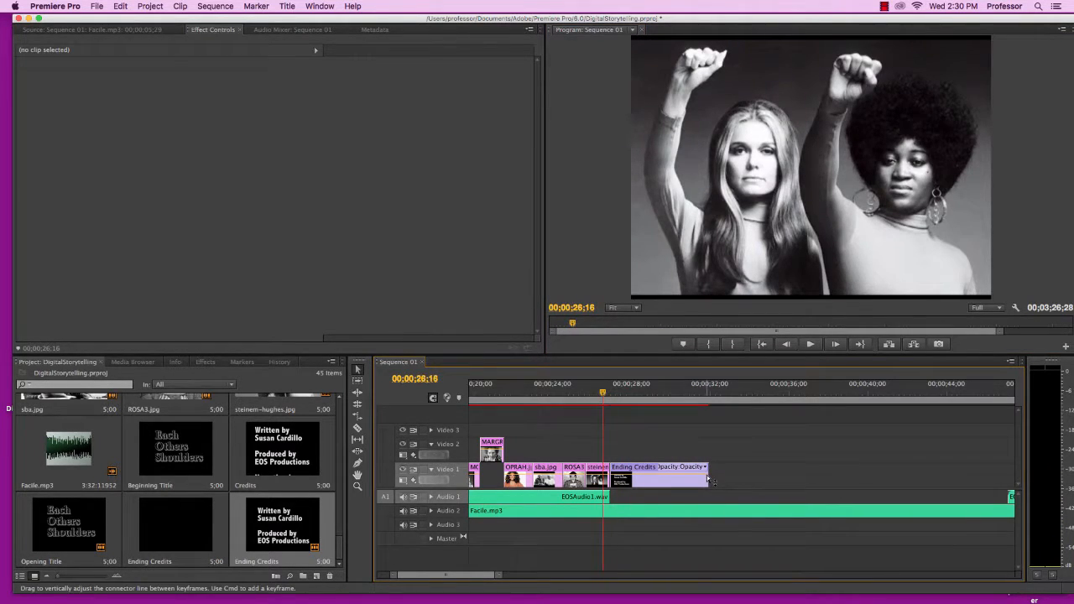
drag(704, 478, 796, 480)
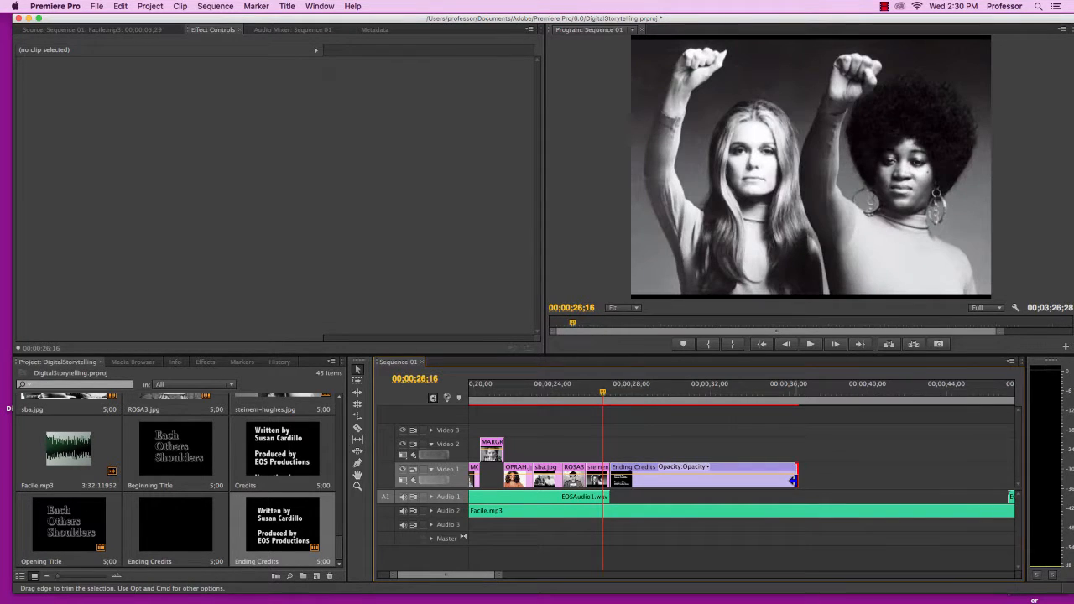
click(810, 344)
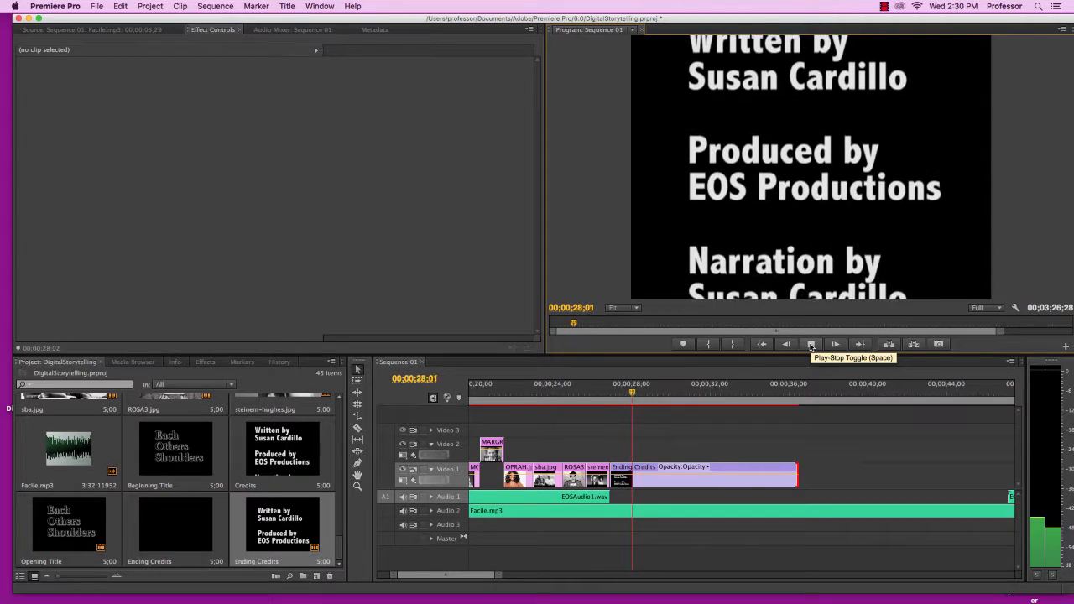
click(810, 344)
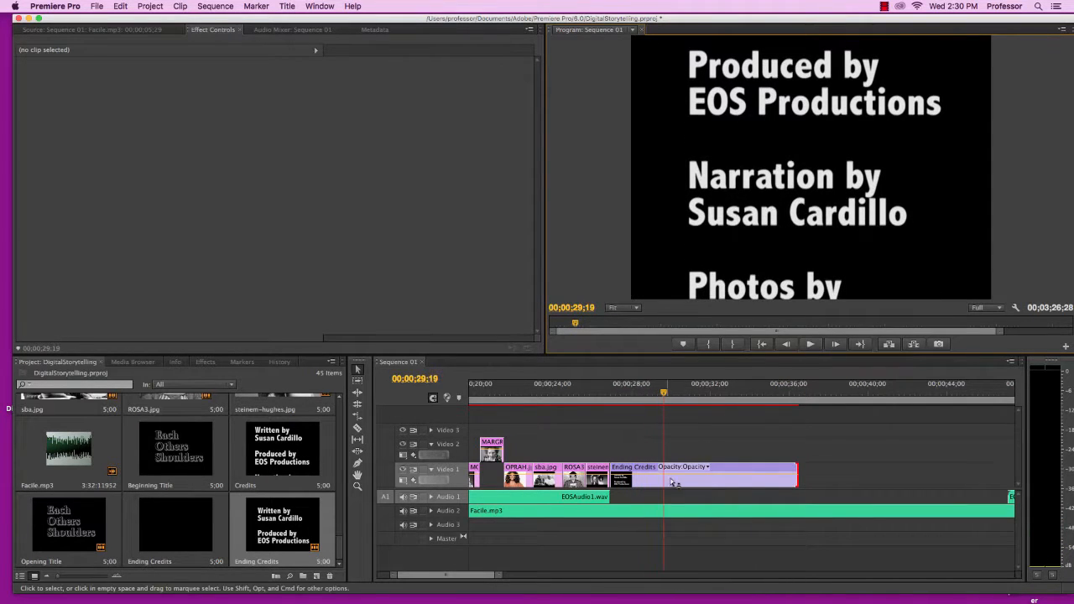
Split the Facile.mp3 audio clip with the Razor tool at the start of the ending credits
drag(663, 394, 610, 396)
click(643, 511)
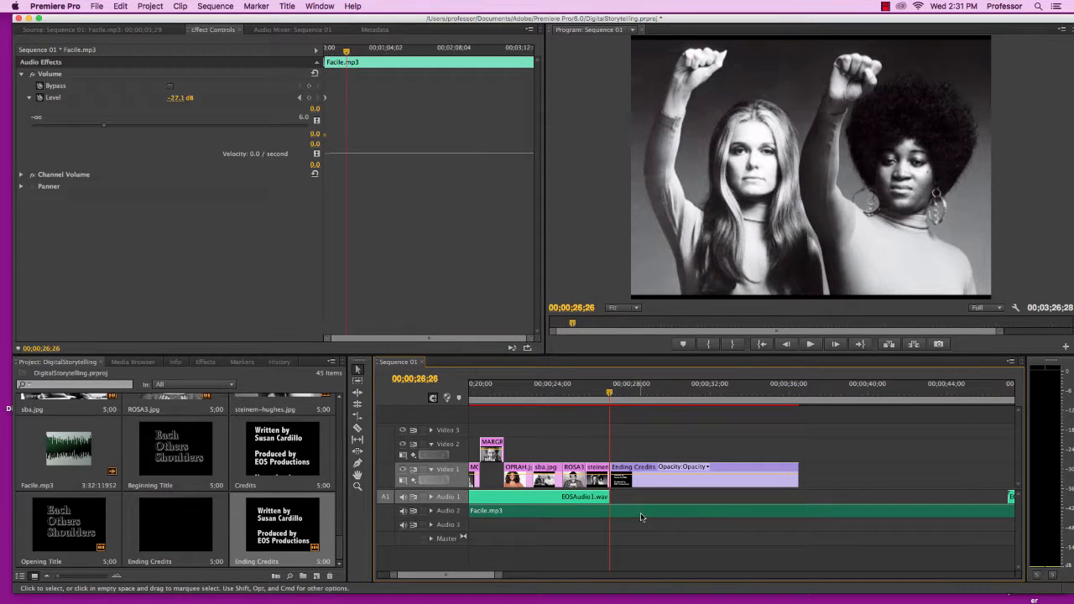
click(358, 427)
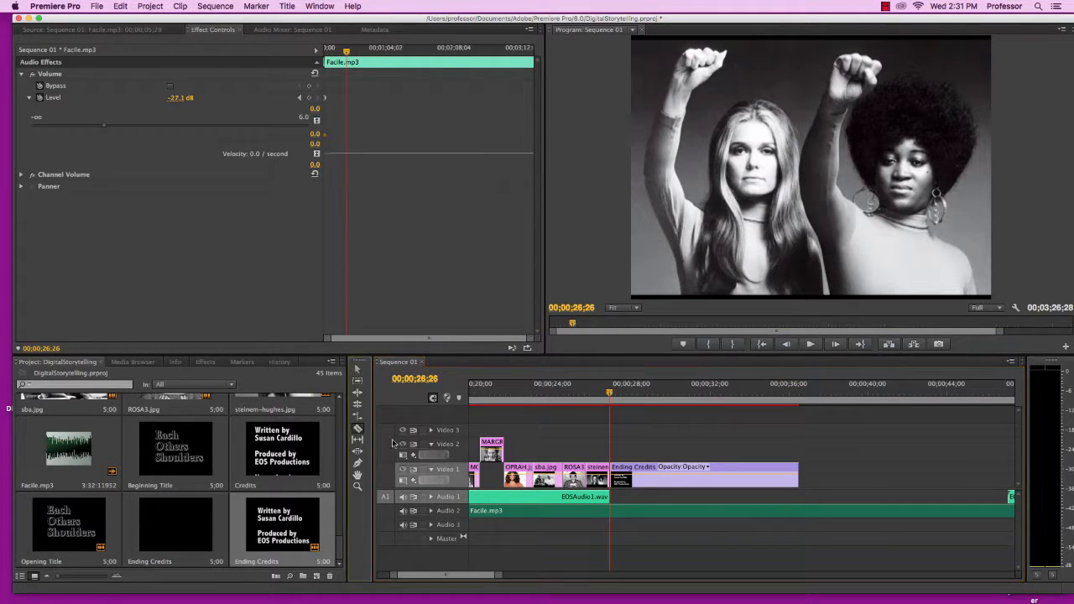
click(613, 512)
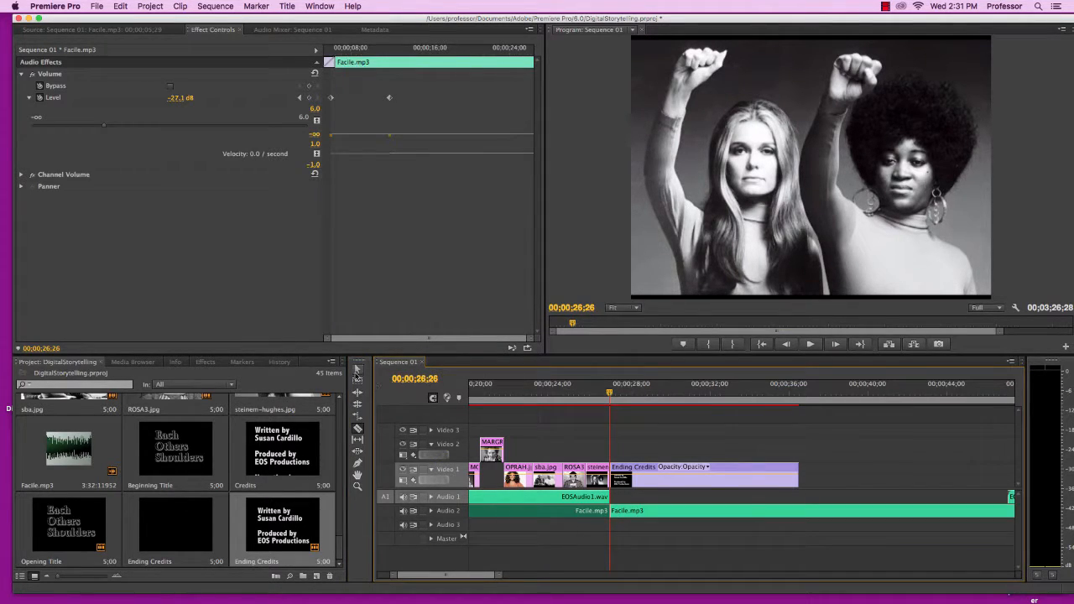
Raise the volume level of the second Facile.mp3 segment to -7.7 dB
click(358, 371)
click(652, 509)
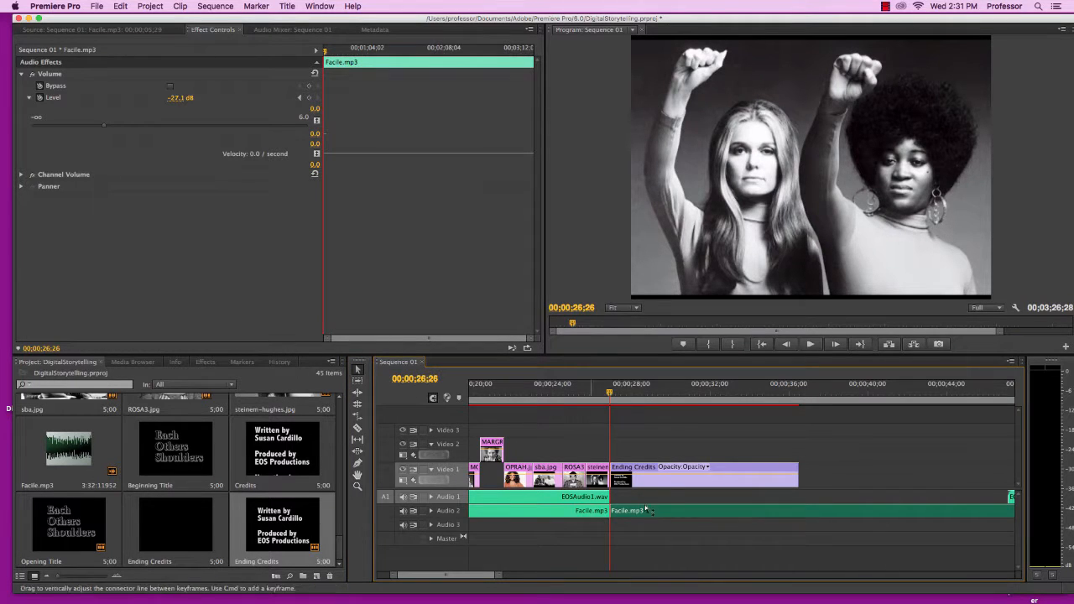
drag(105, 129, 190, 135)
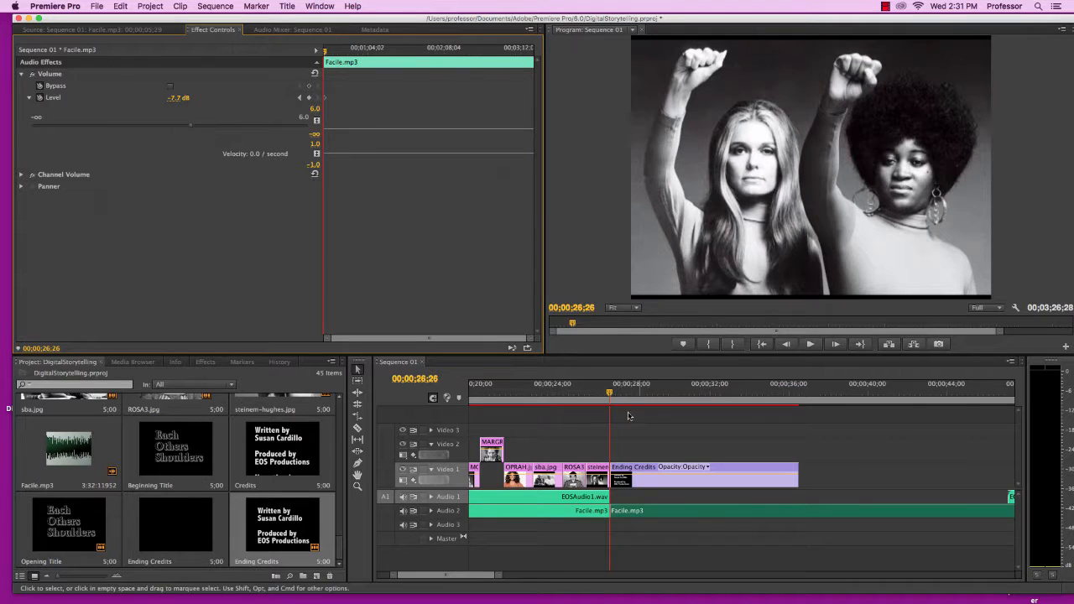
Play back the sequence from the last images through the ending credits
drag(609, 393, 600, 392)
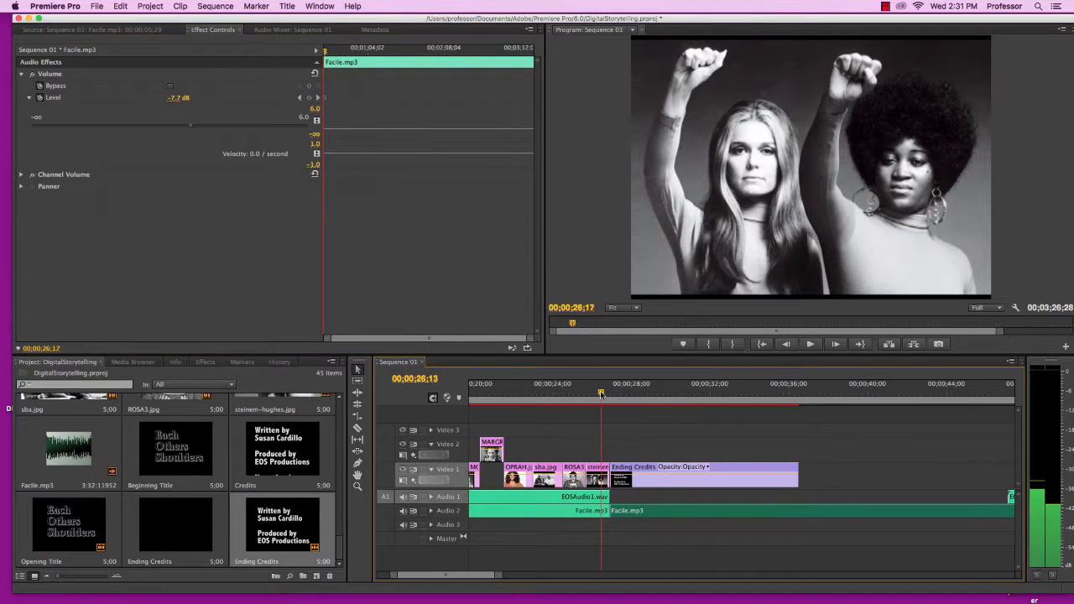
click(810, 344)
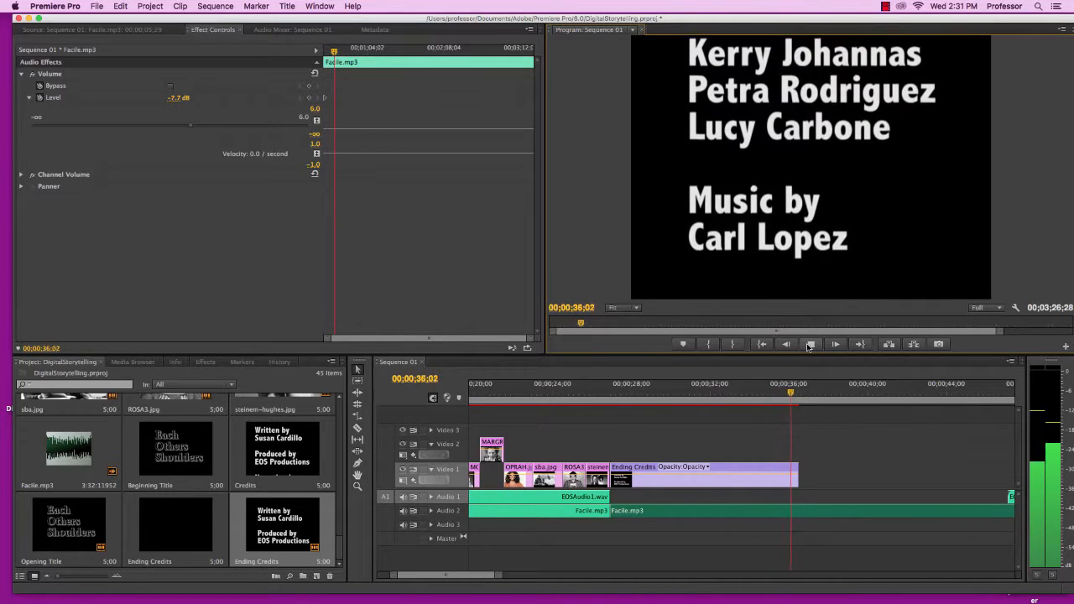
click(810, 344)
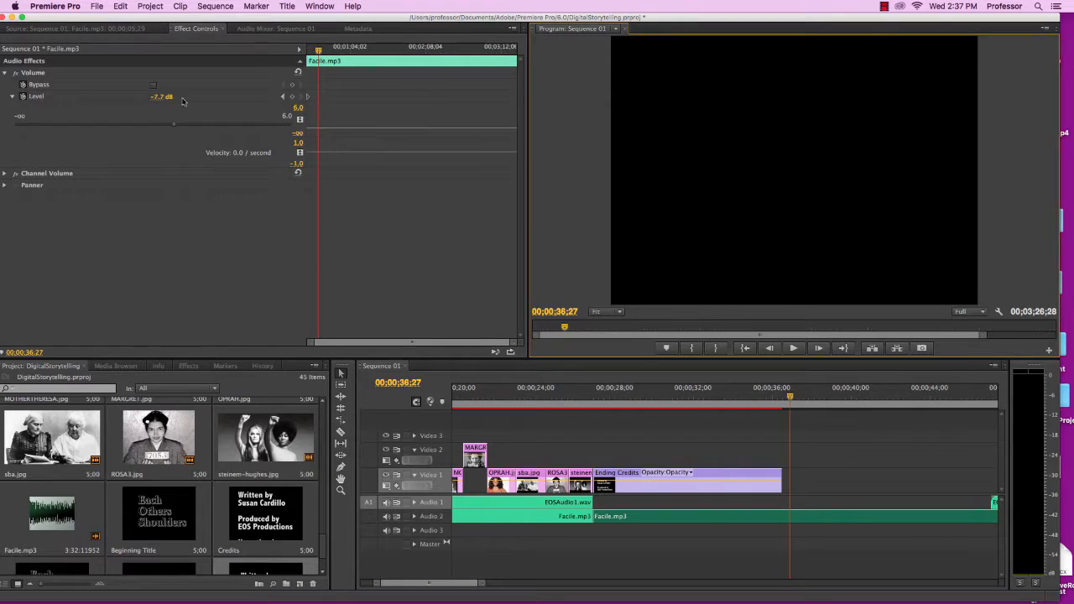
Open the Export Media settings and set the source range to Entire Sequence
click(98, 7)
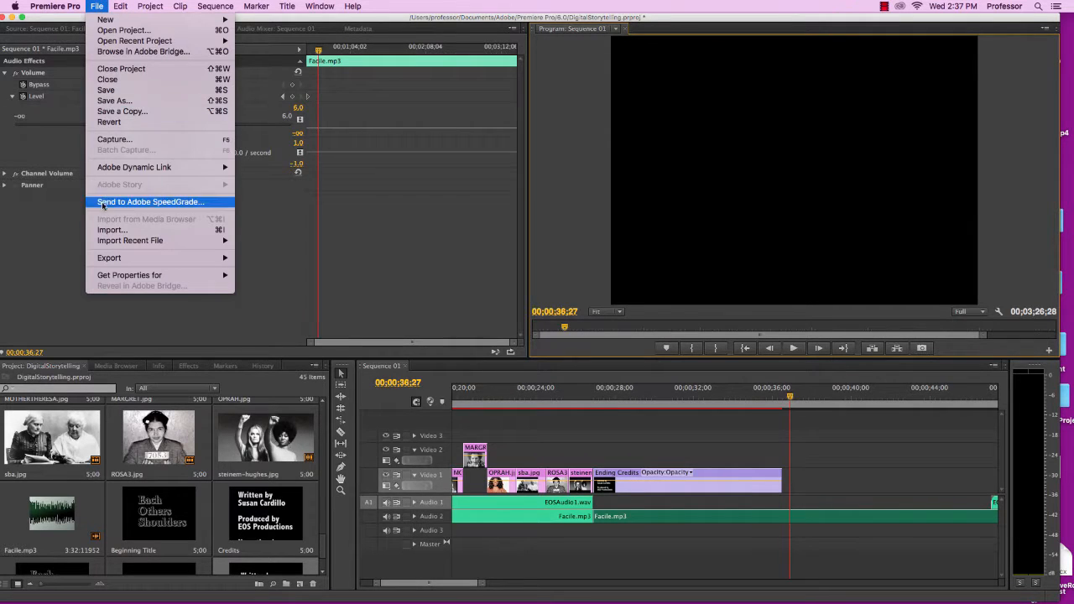
mouse_move(127, 261)
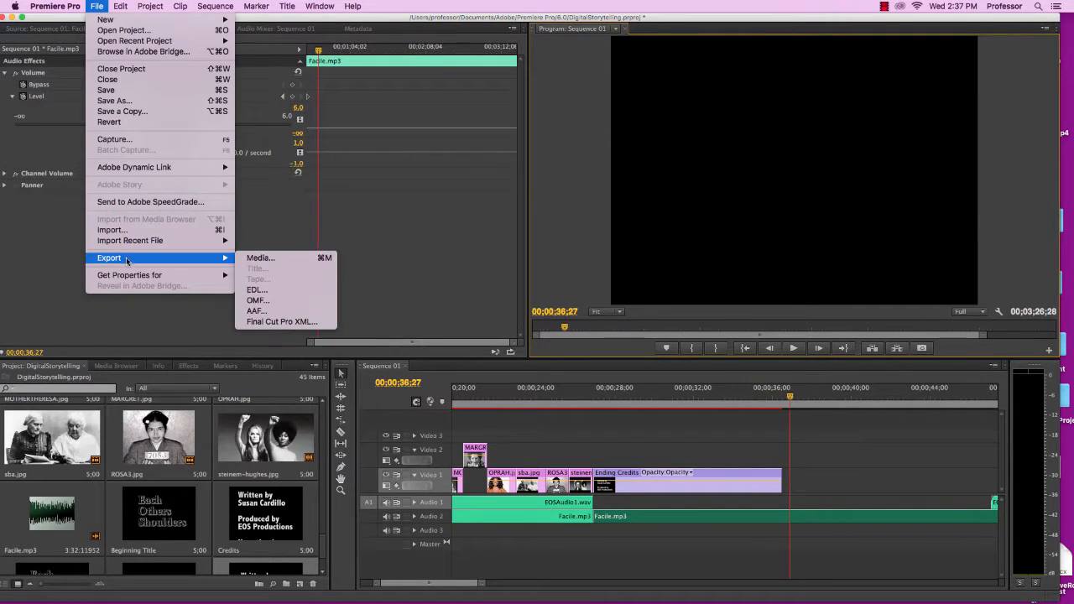
click(256, 259)
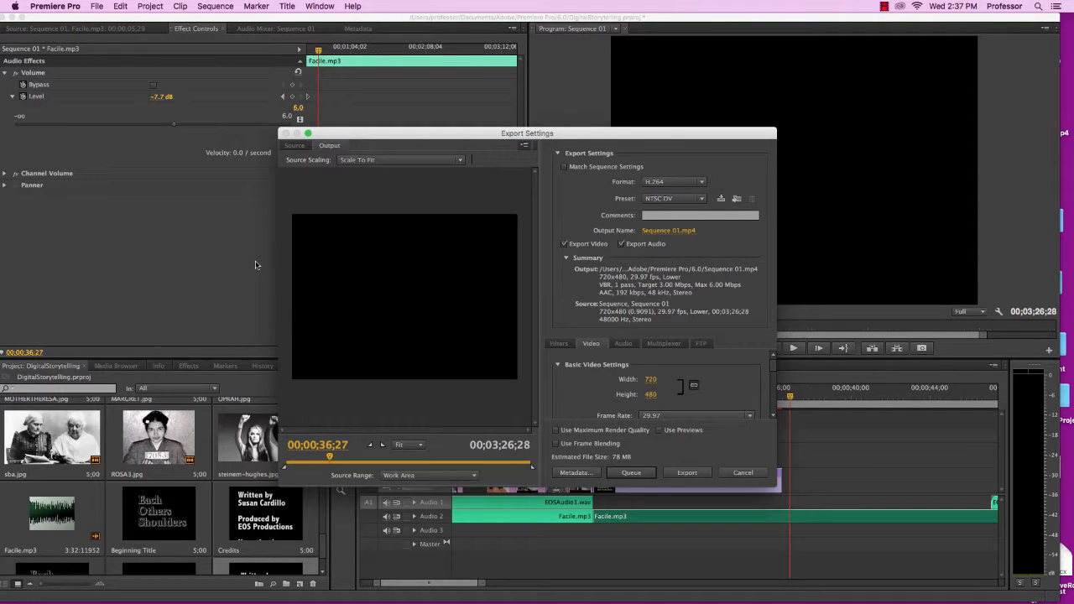
click(474, 476)
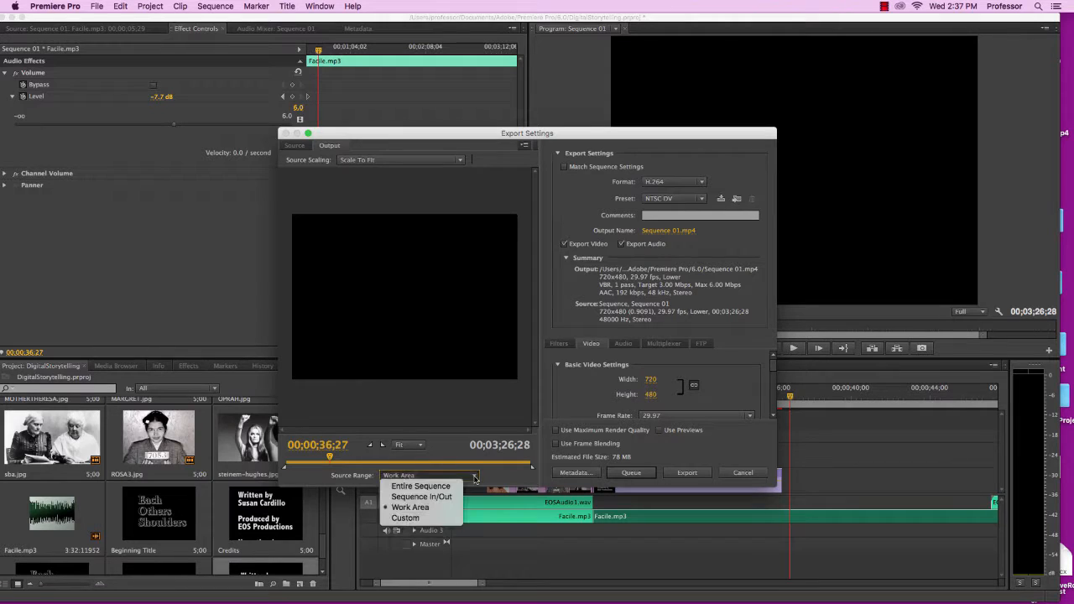
click(420, 487)
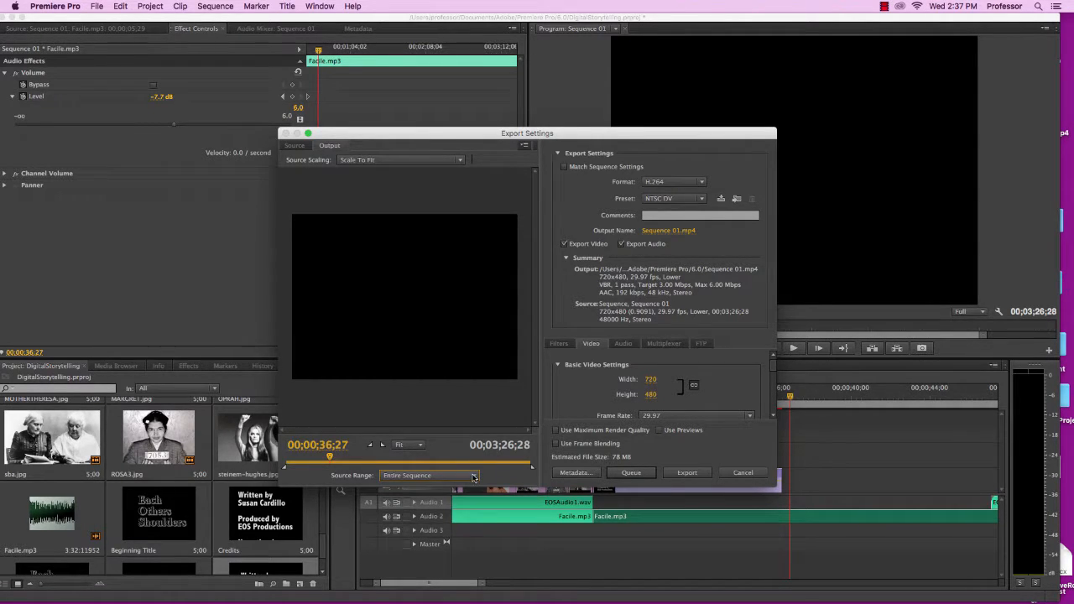
click(473, 477)
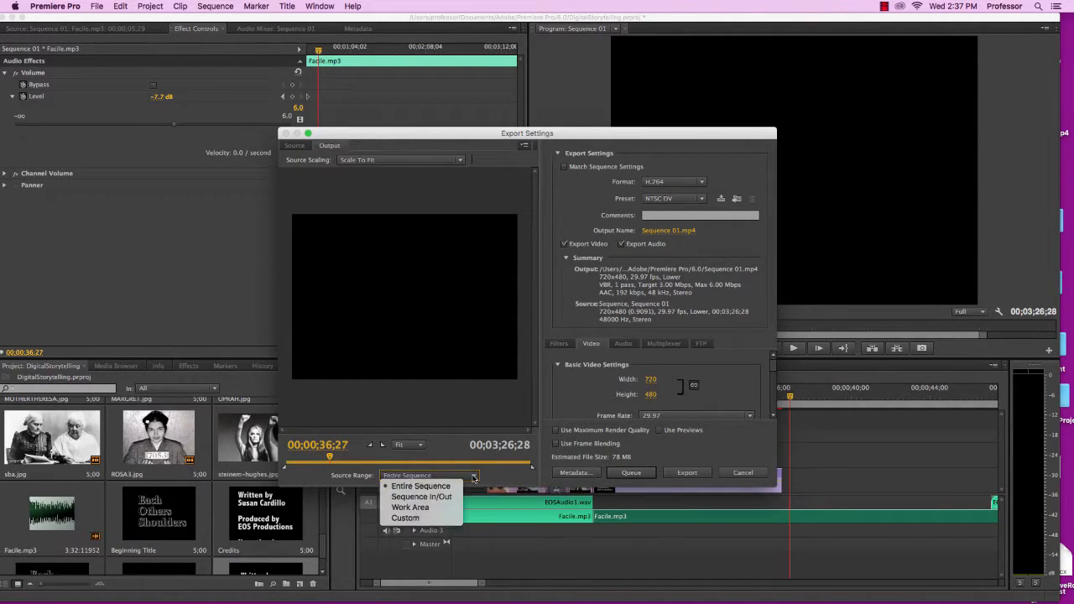
click(425, 487)
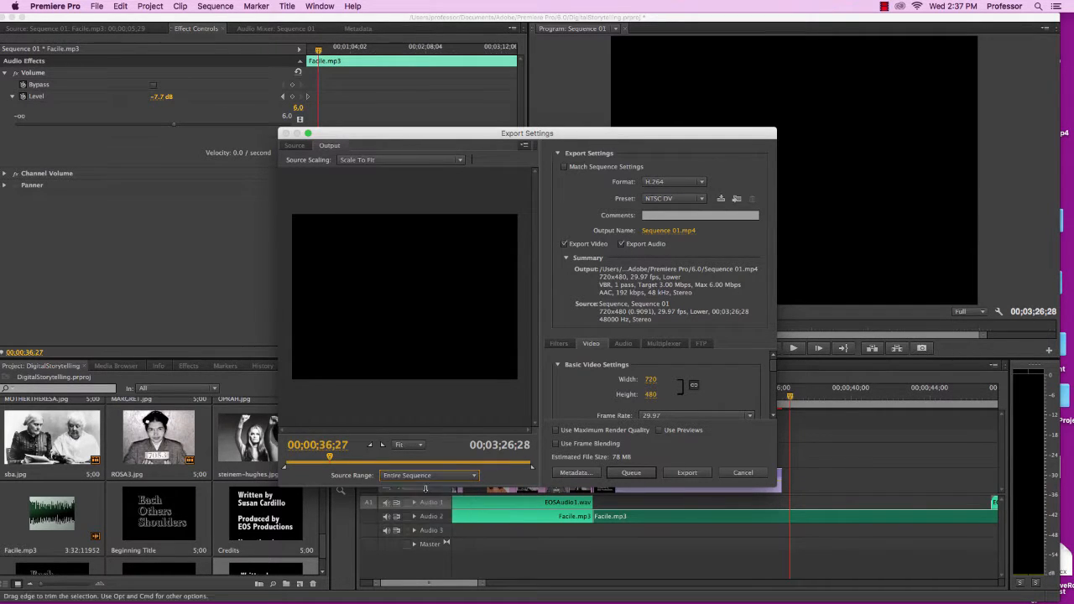
Set the output file name to EOS and save location to the Desktop
click(663, 232)
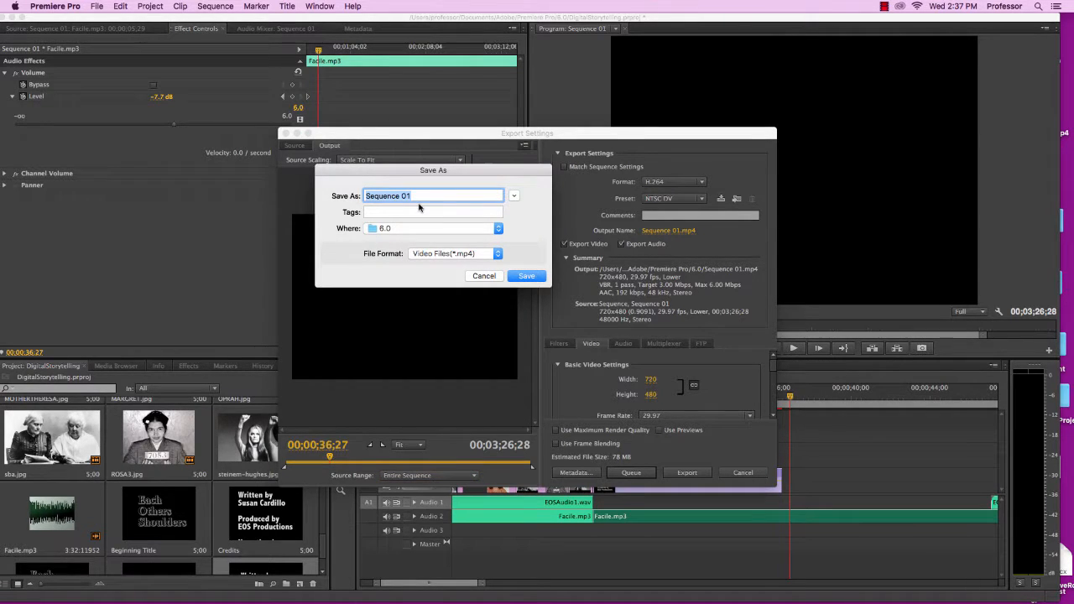
text(EOS)
click(498, 229)
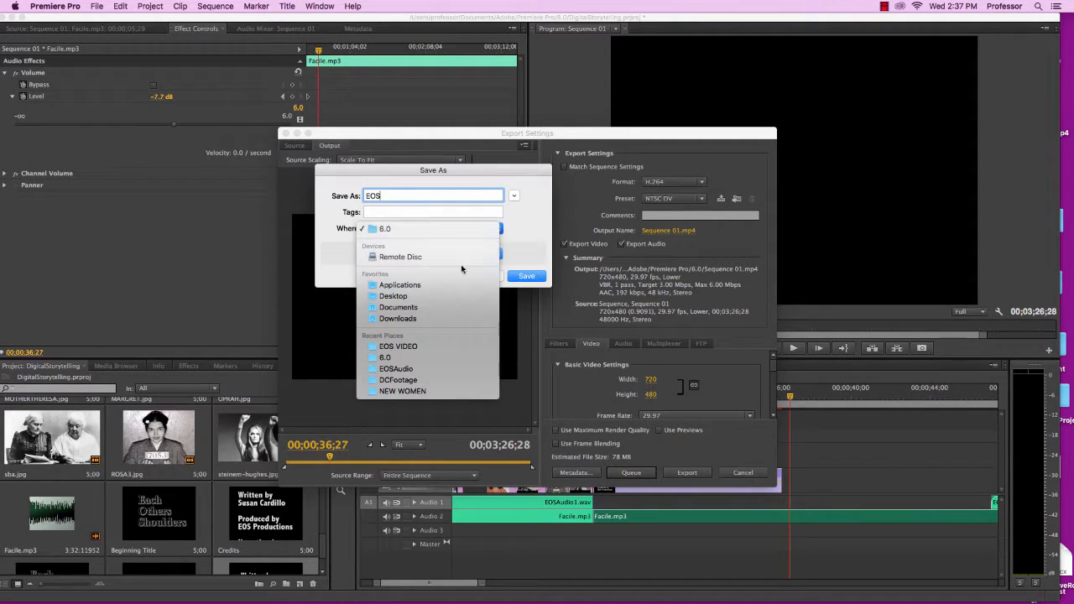
click(447, 291)
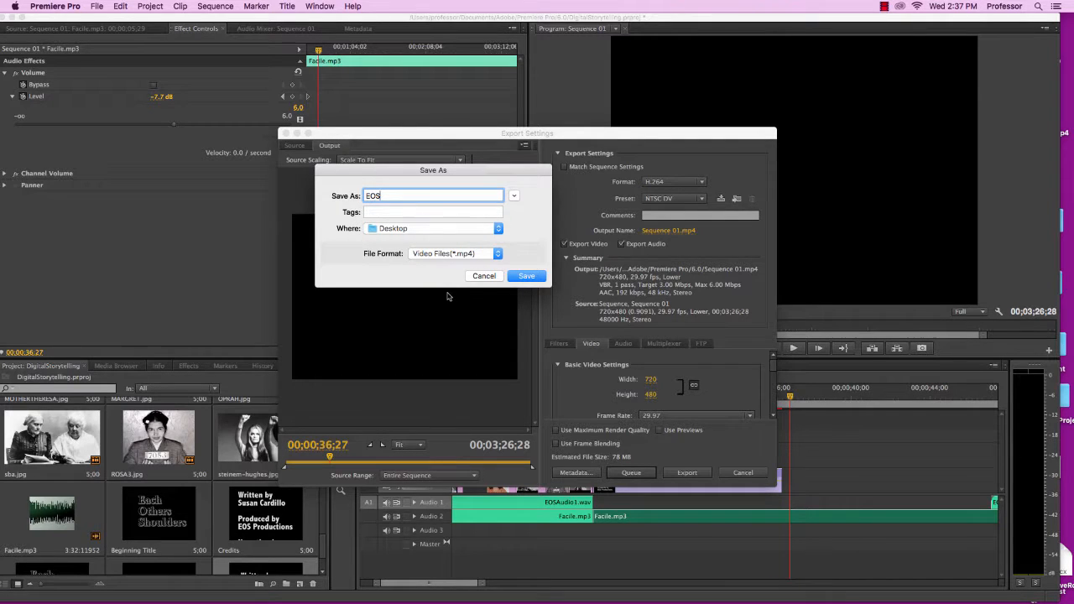
click(525, 276)
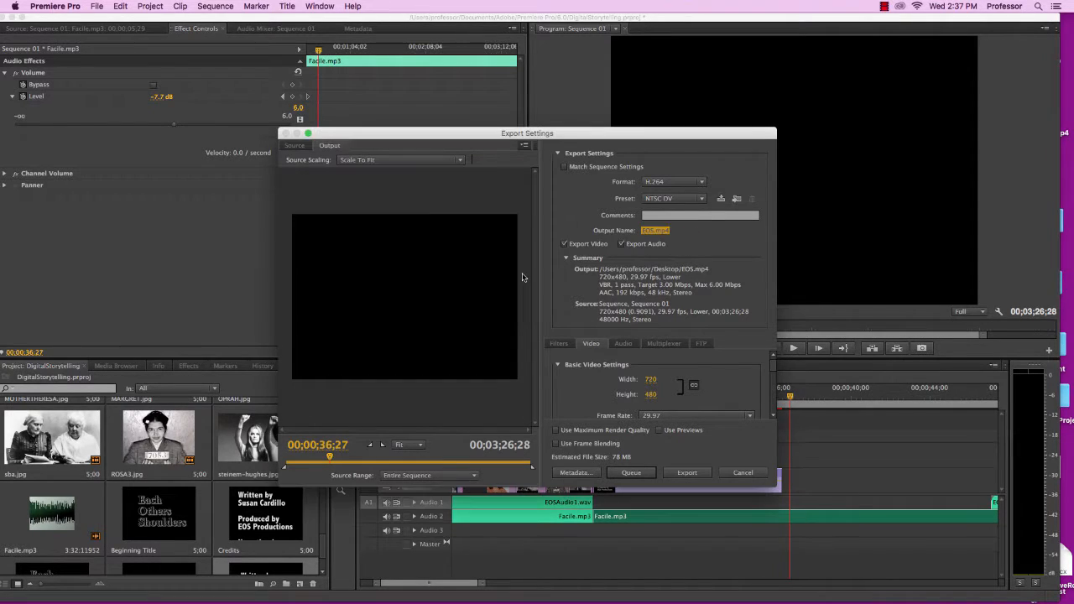
Choose H.264 as the export format and start exporting the sequence
click(702, 181)
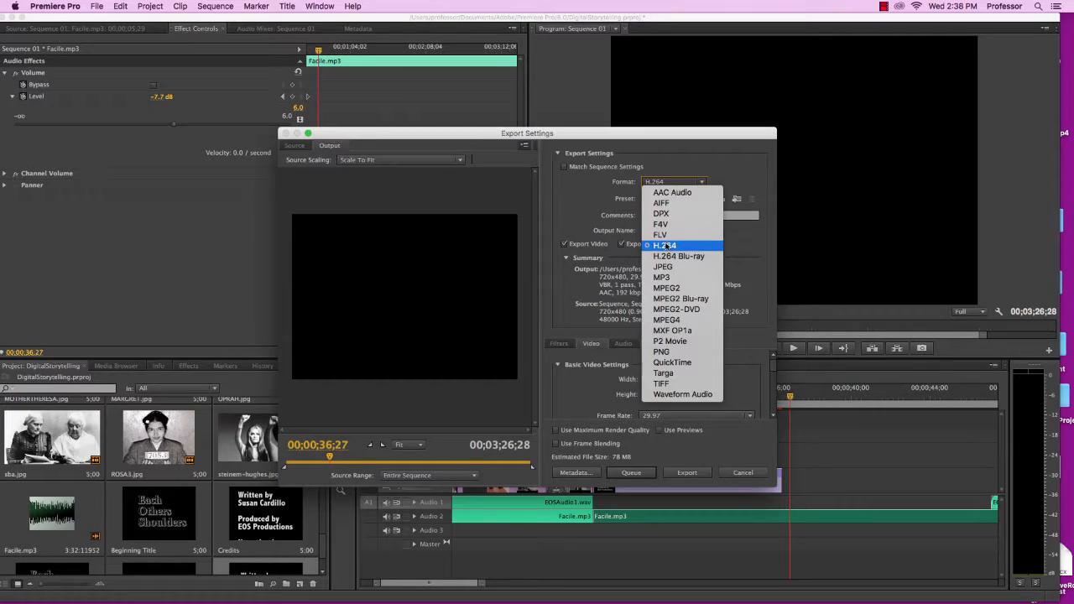
click(667, 245)
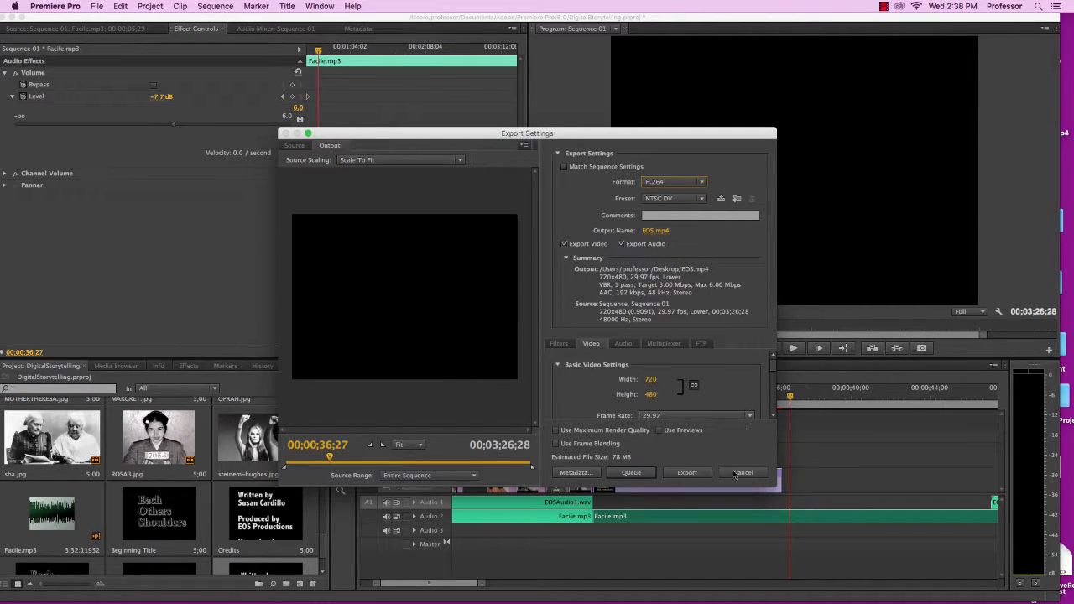
click(686, 473)
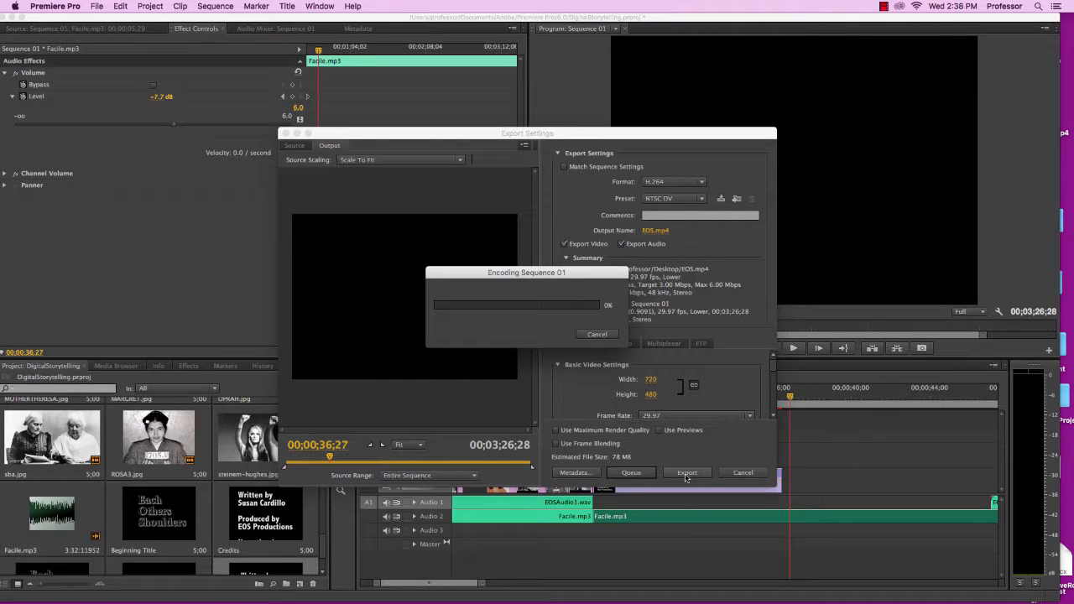